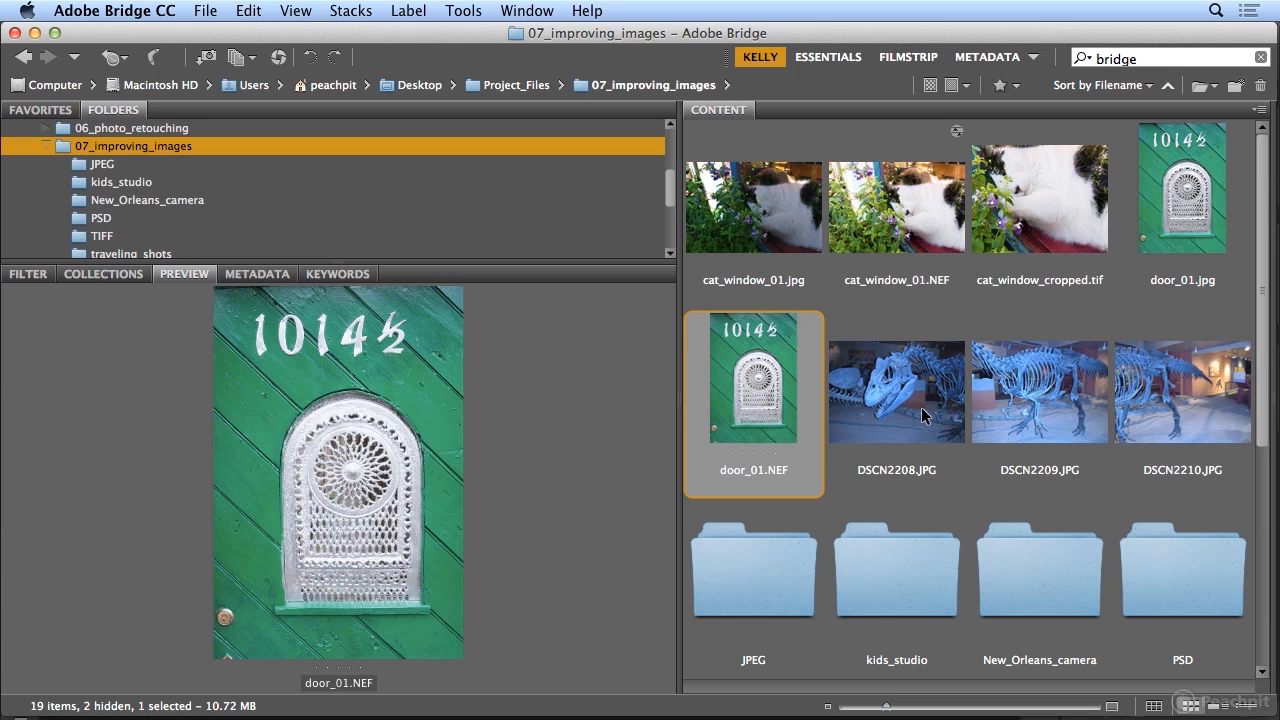
Open door_01.NEF in Camera Raw and set Exposure to -0.05, Blacks to -19 and Clarity to +17
double_click(784, 394)
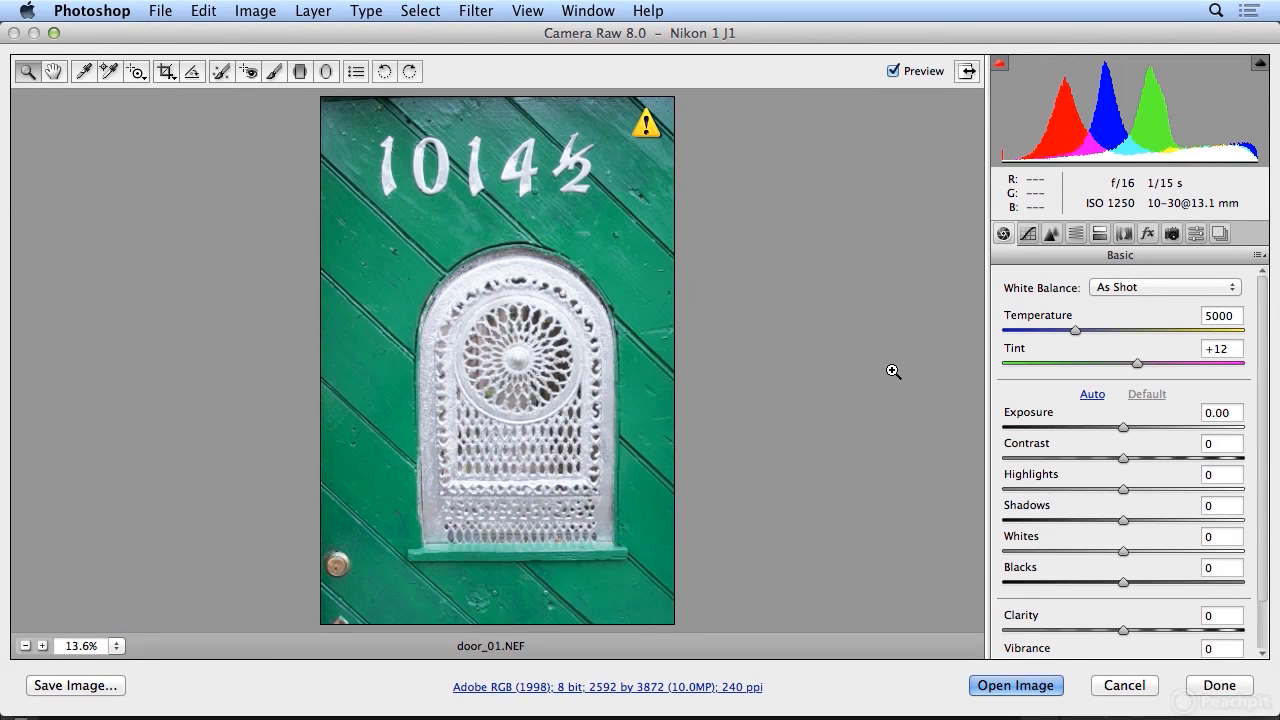
click(1125, 428)
drag(1125, 428, 1137, 428)
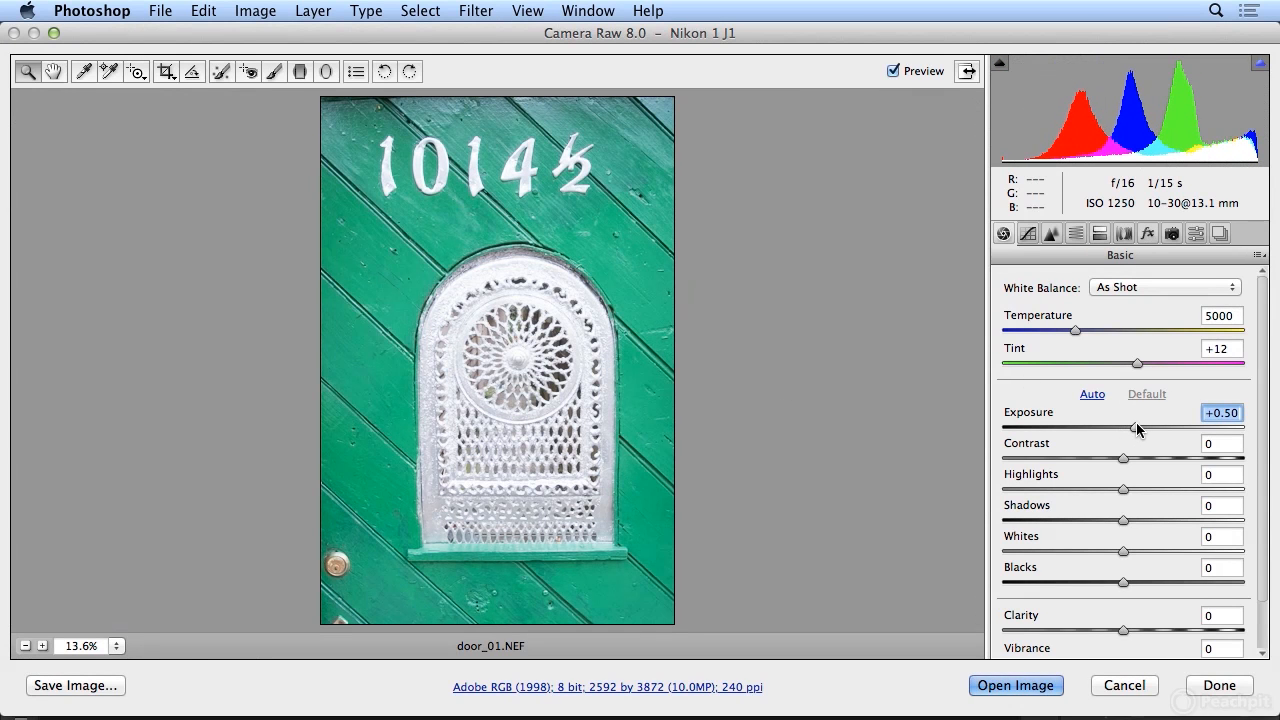
drag(1128, 591, 1100, 589)
drag(1127, 632, 1146, 633)
drag(1147, 431, 1126, 431)
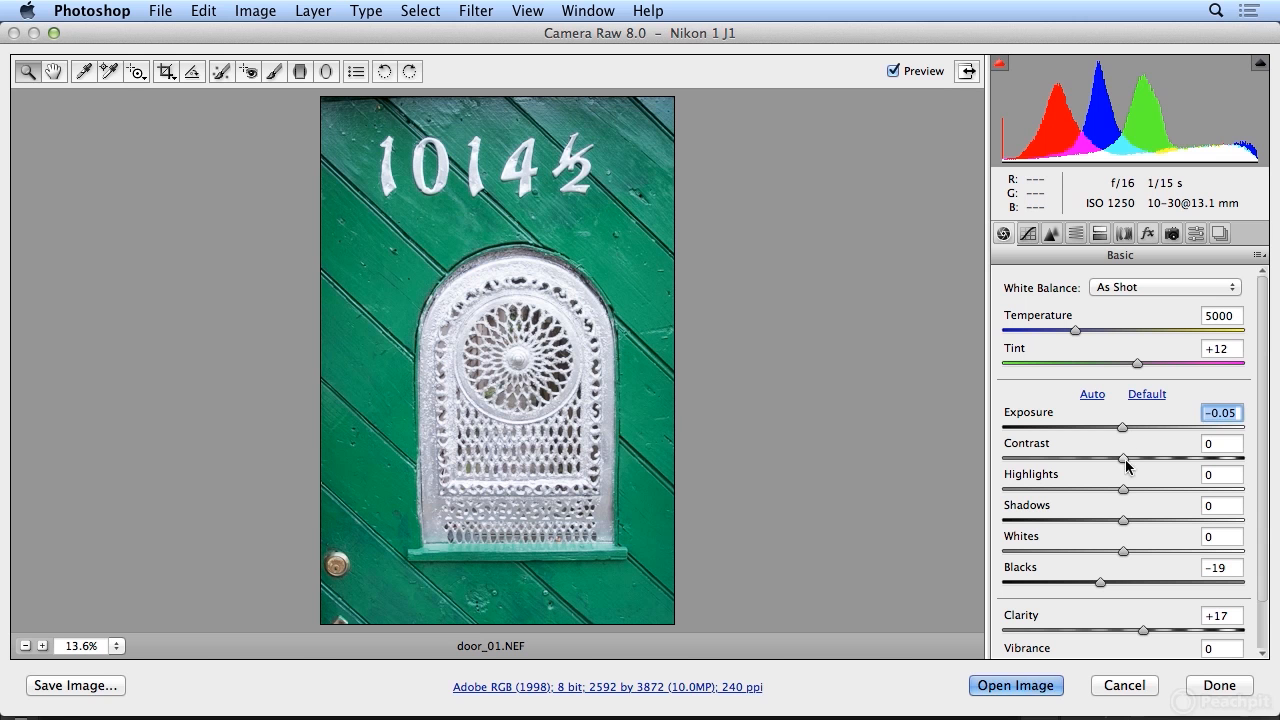
Set Shadows to -22, Highlights to +18 and Vibrance to +31, and compare the door with and without the Basic adjustments
drag(1124, 520, 1149, 500)
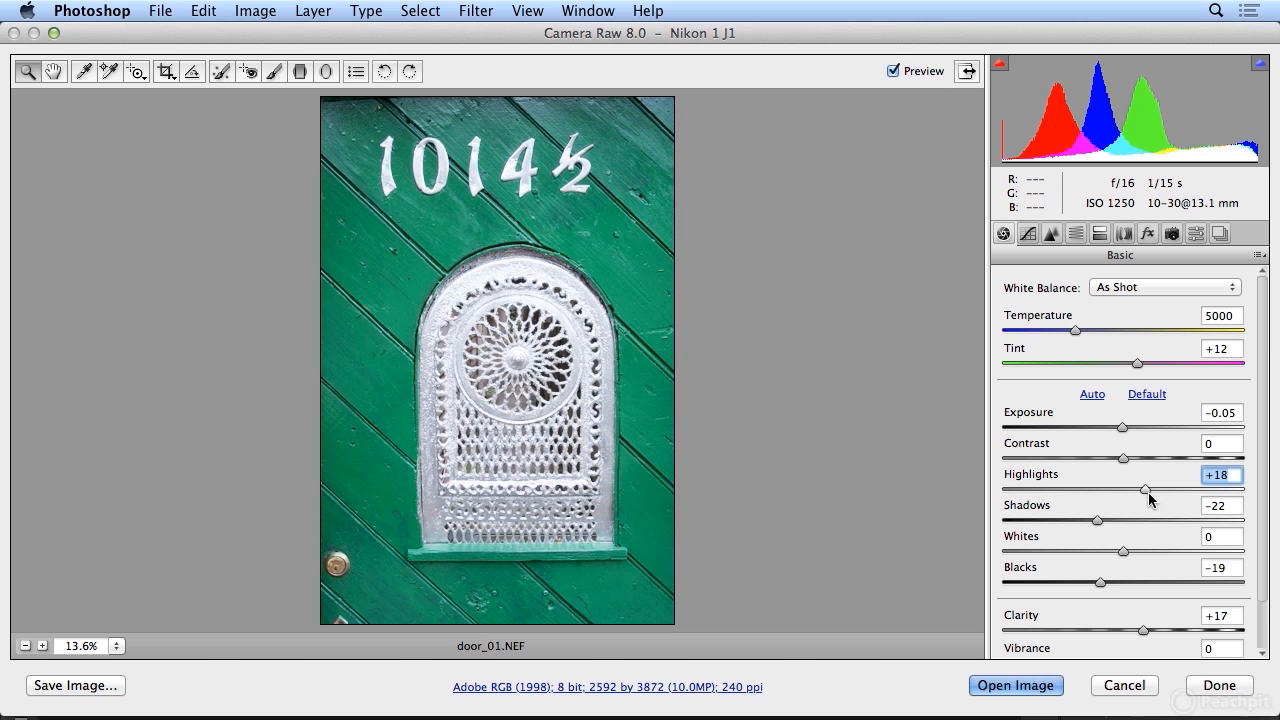
click(910, 74)
scroll(1166, 625, down, 2)
drag(1130, 611, 1163, 612)
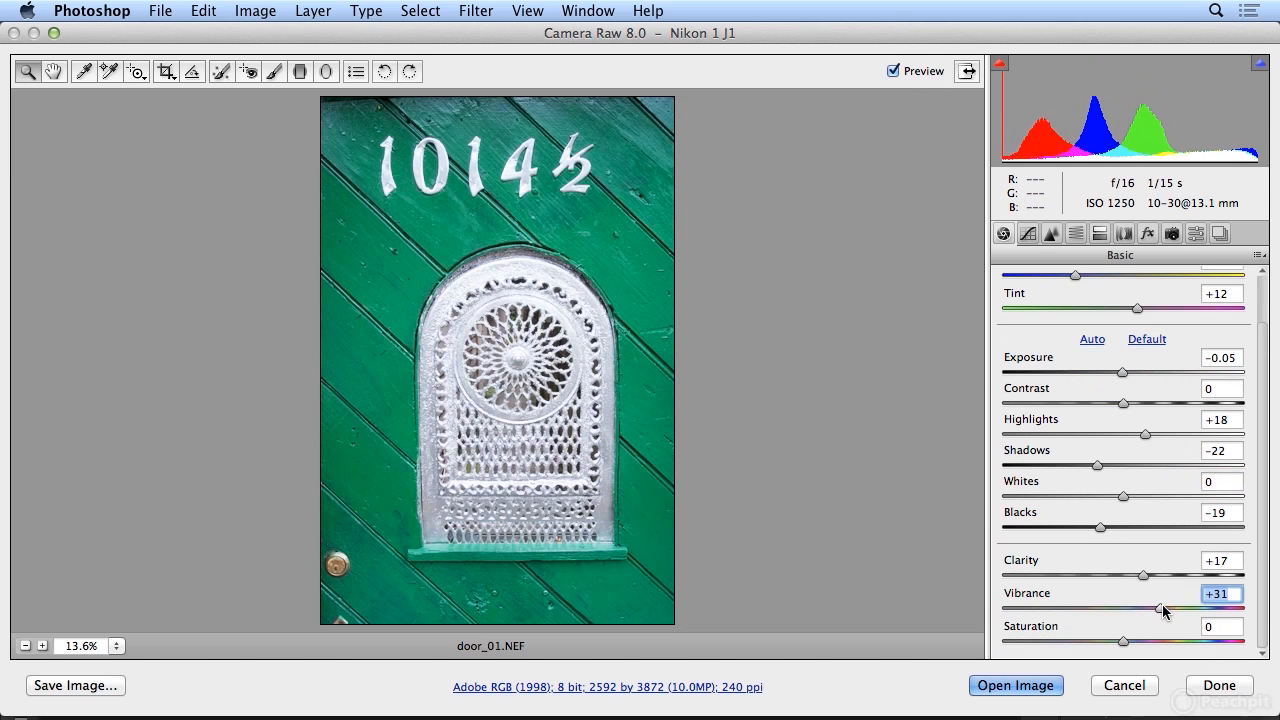
click(895, 73)
click(894, 72)
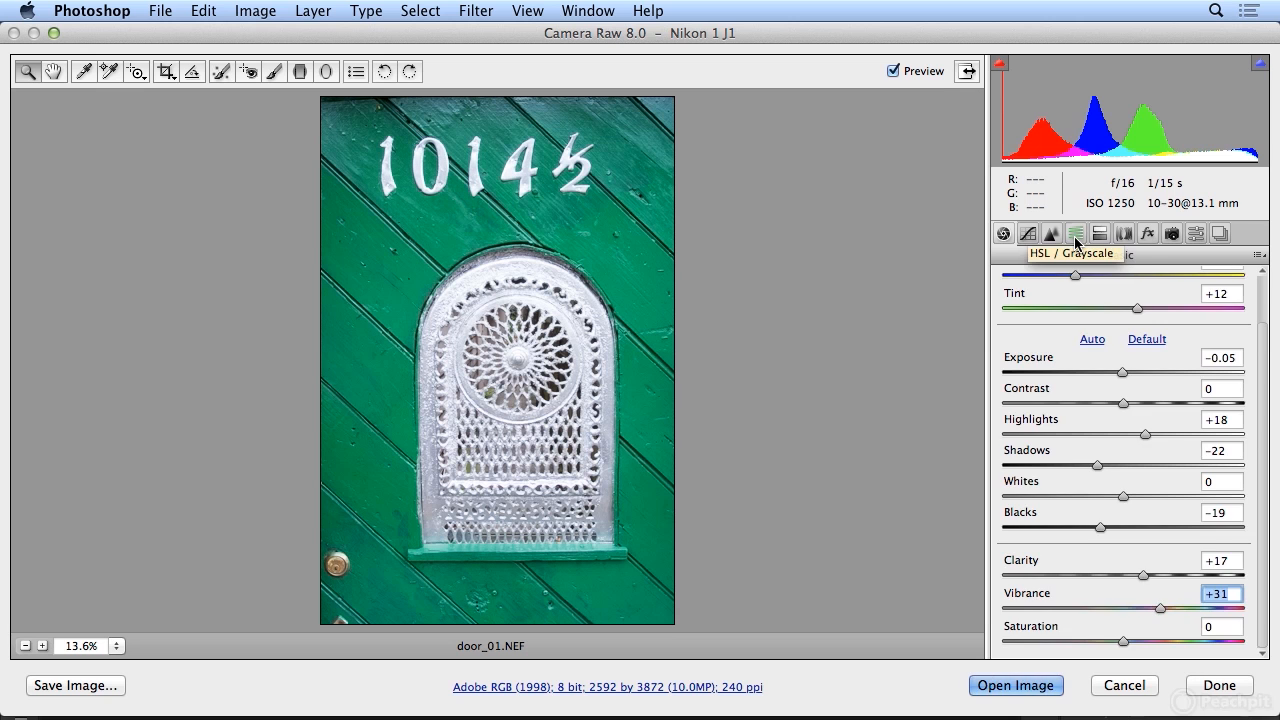
Try a Greens hue of -90 in the HSL adjustments and compare the door with and without it
click(1075, 234)
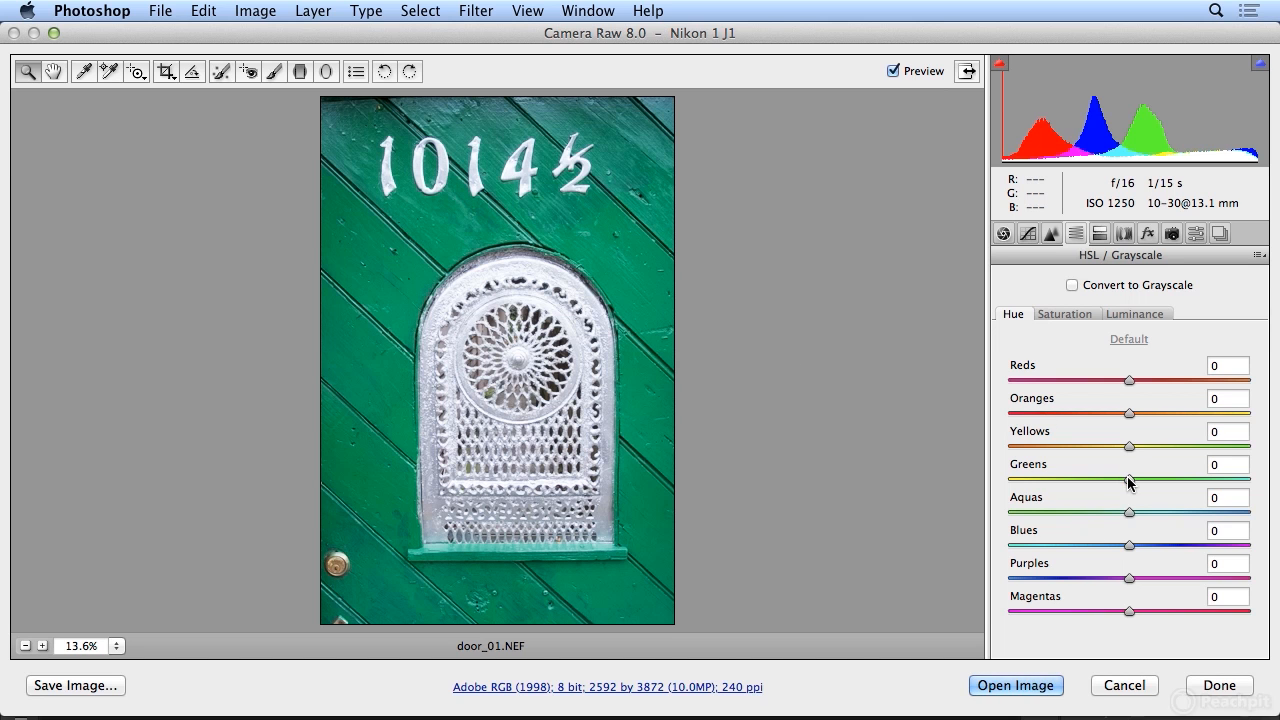
drag(1129, 481, 1021, 486)
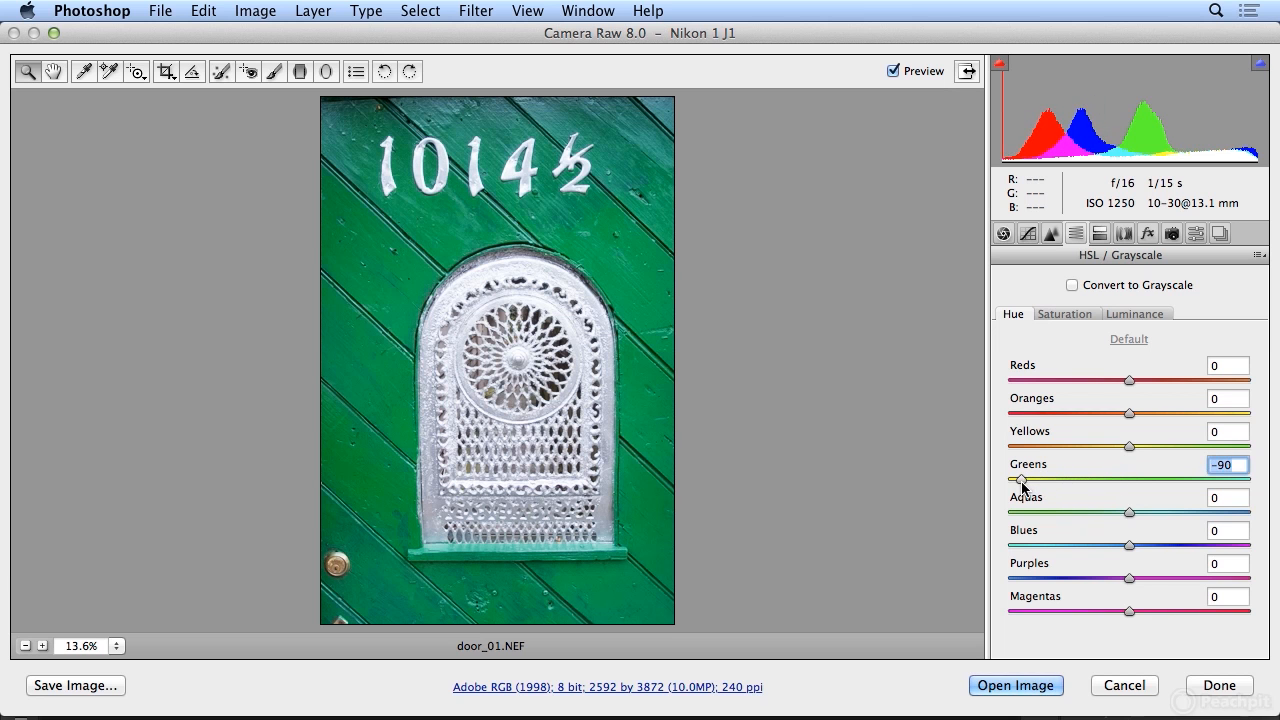
click(909, 74)
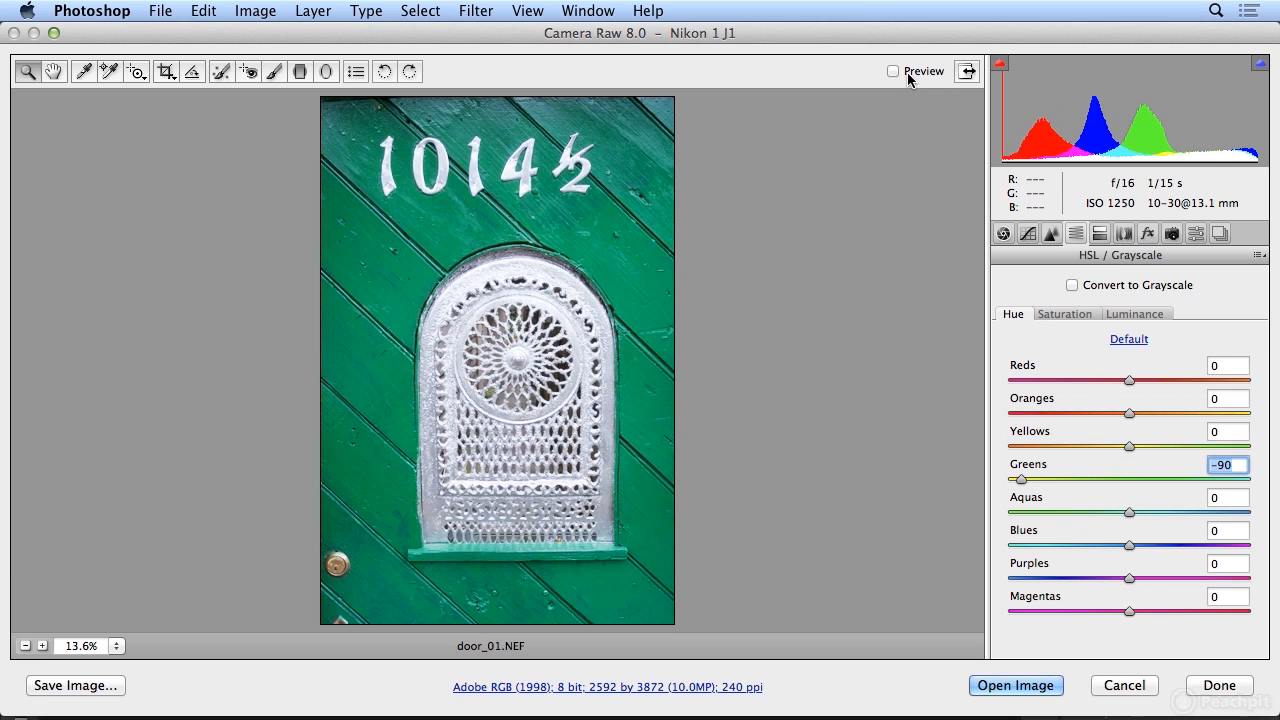
click(907, 72)
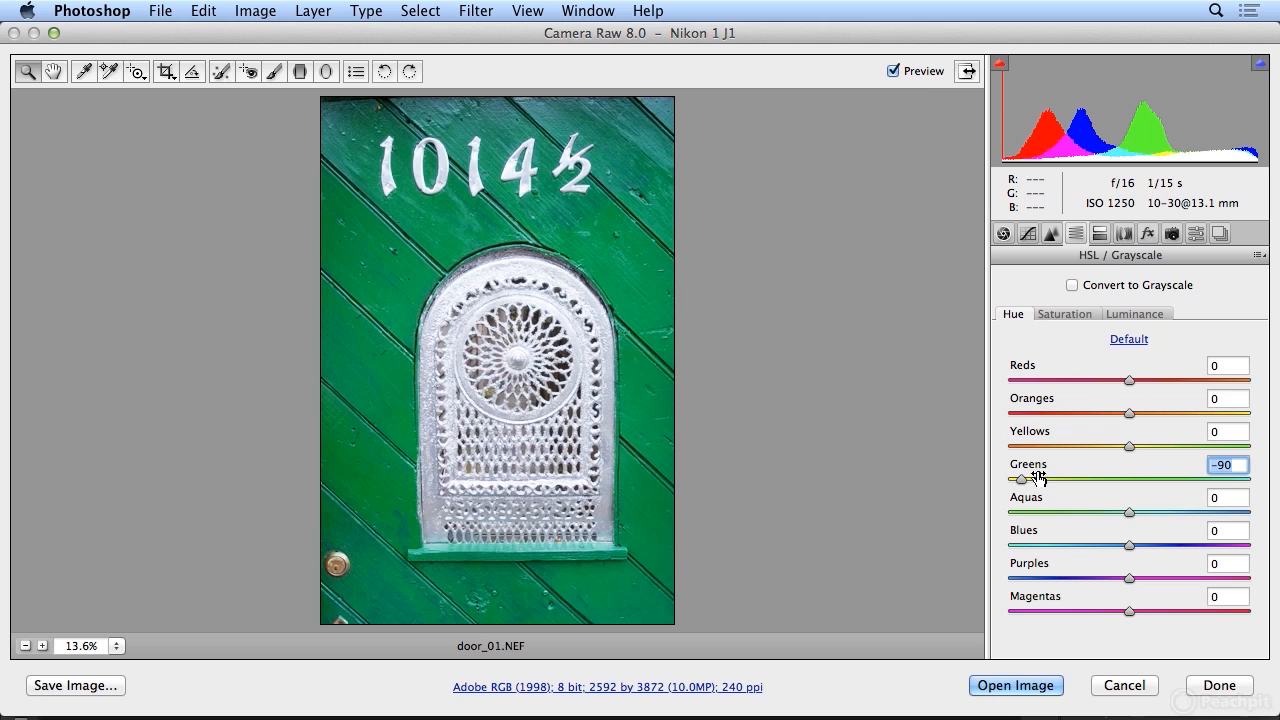
click(909, 72)
click(909, 72)
Try a Greens hue of +65 against the original, settle on +23, and lower the Aquas hue to about -64
drag(1022, 481, 1207, 497)
click(913, 75)
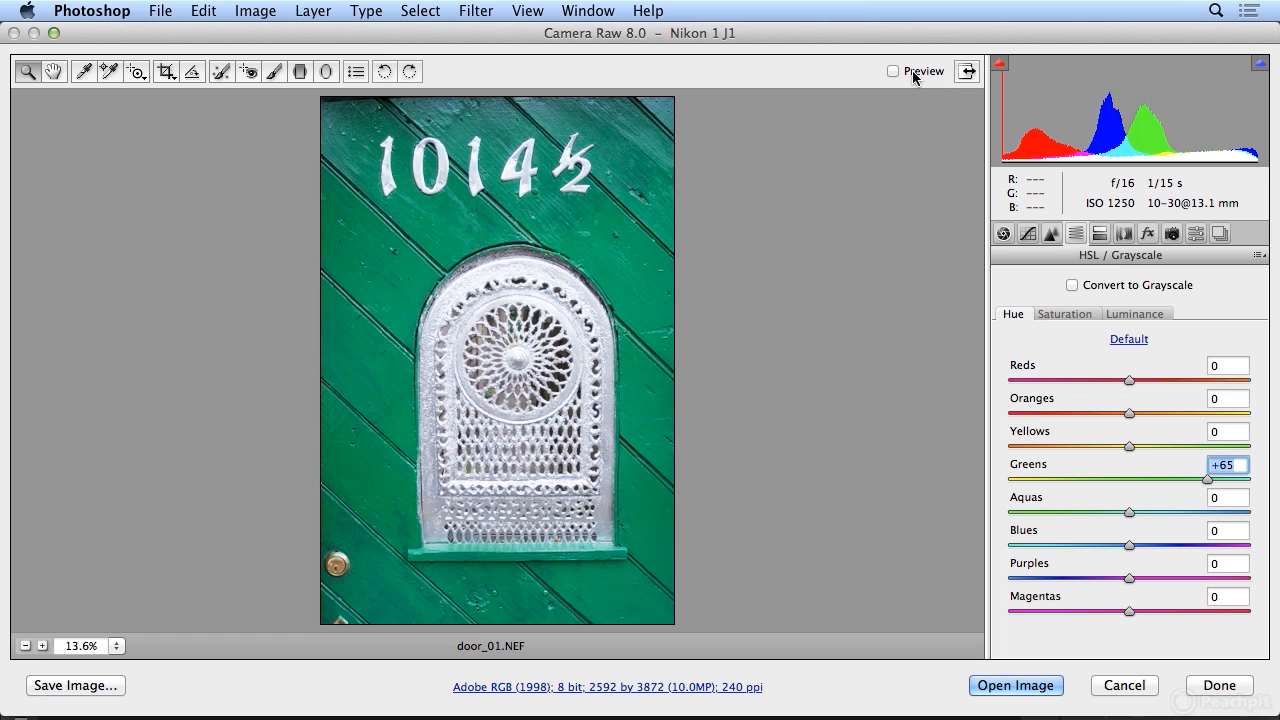
click(913, 74)
drag(1206, 481, 1153, 498)
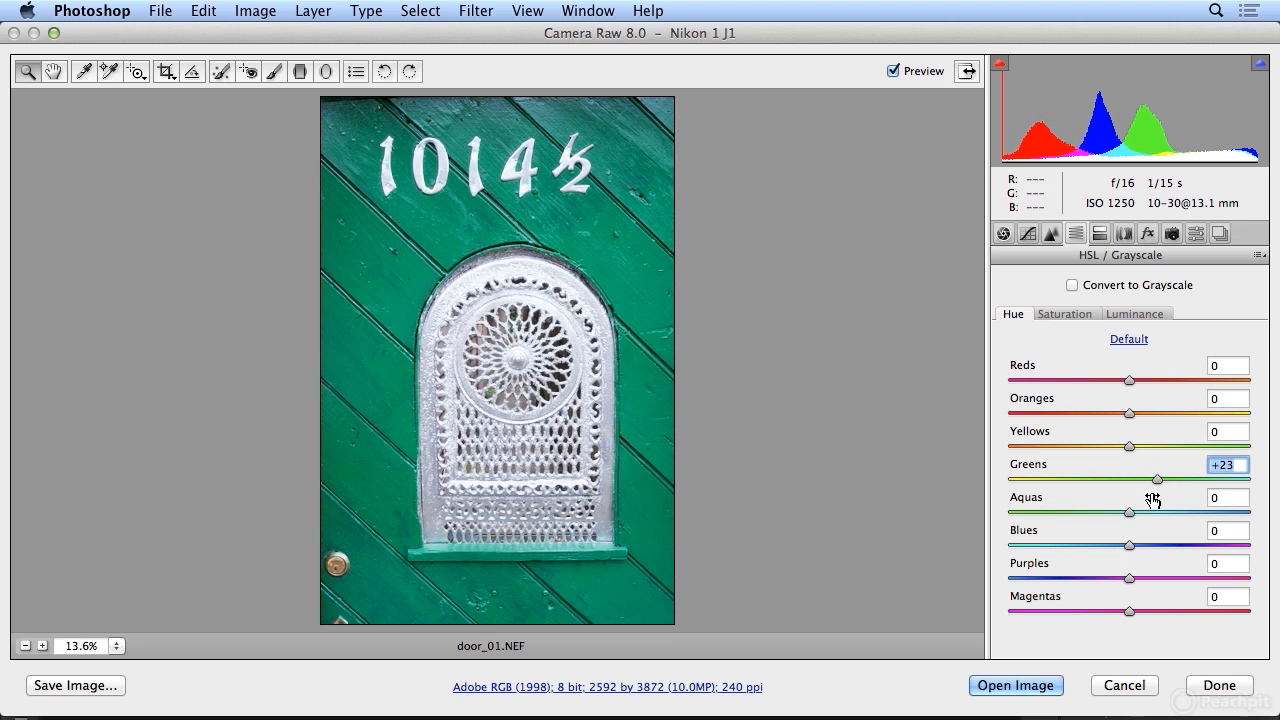
drag(1129, 514, 1064, 519)
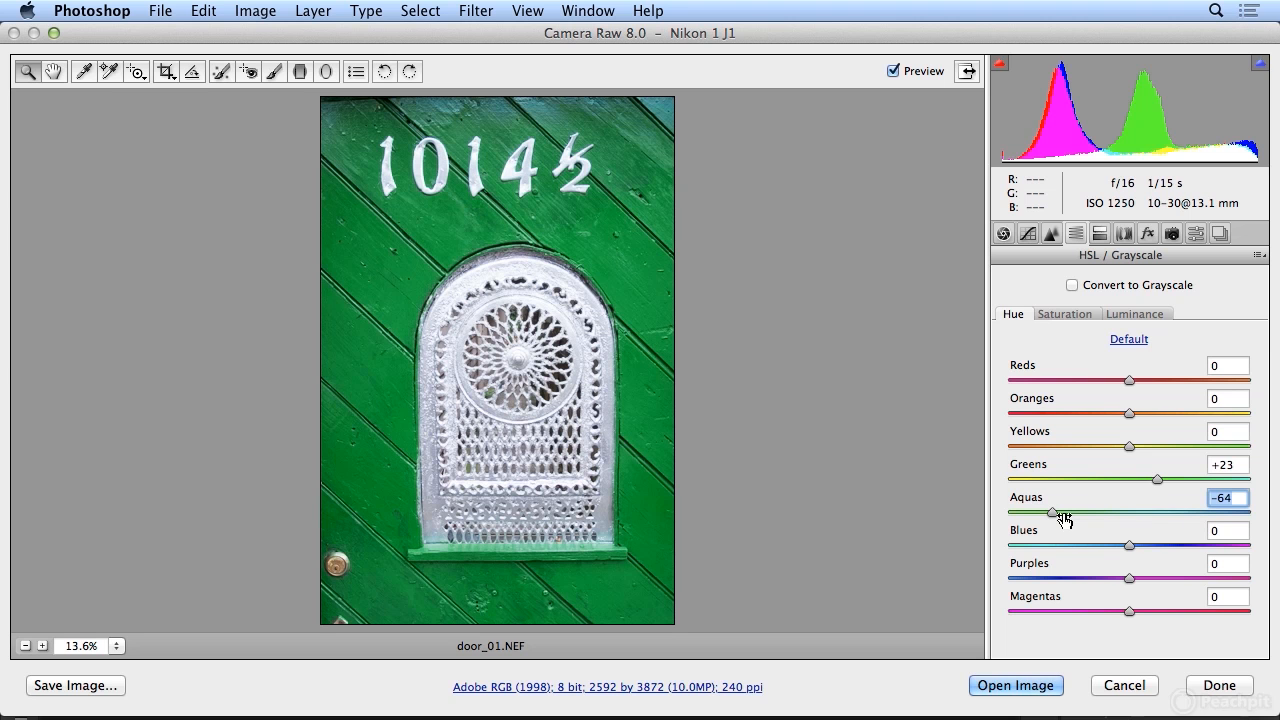
drag(1064, 519, 1067, 517)
Set the luminance of Greens to -98 and Aquas to -39, and compare the door with and without the HSL adjustments
click(1139, 316)
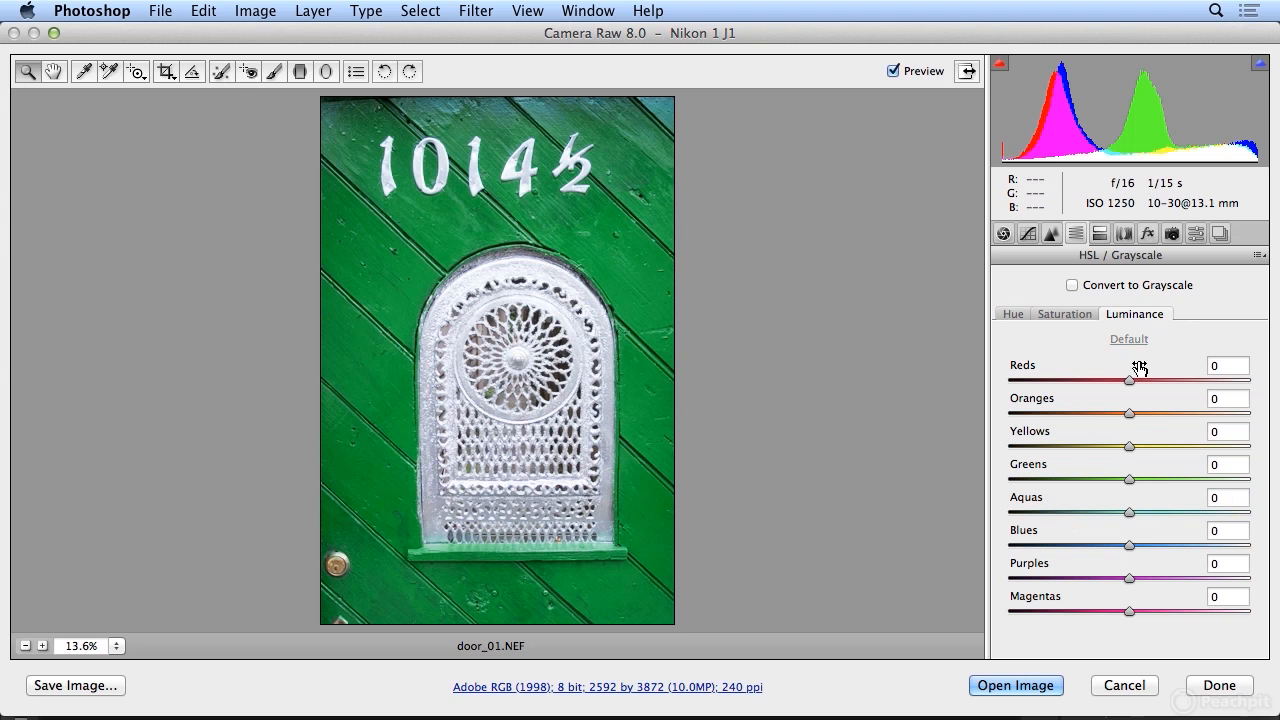
click(1128, 479)
drag(1128, 481, 1011, 482)
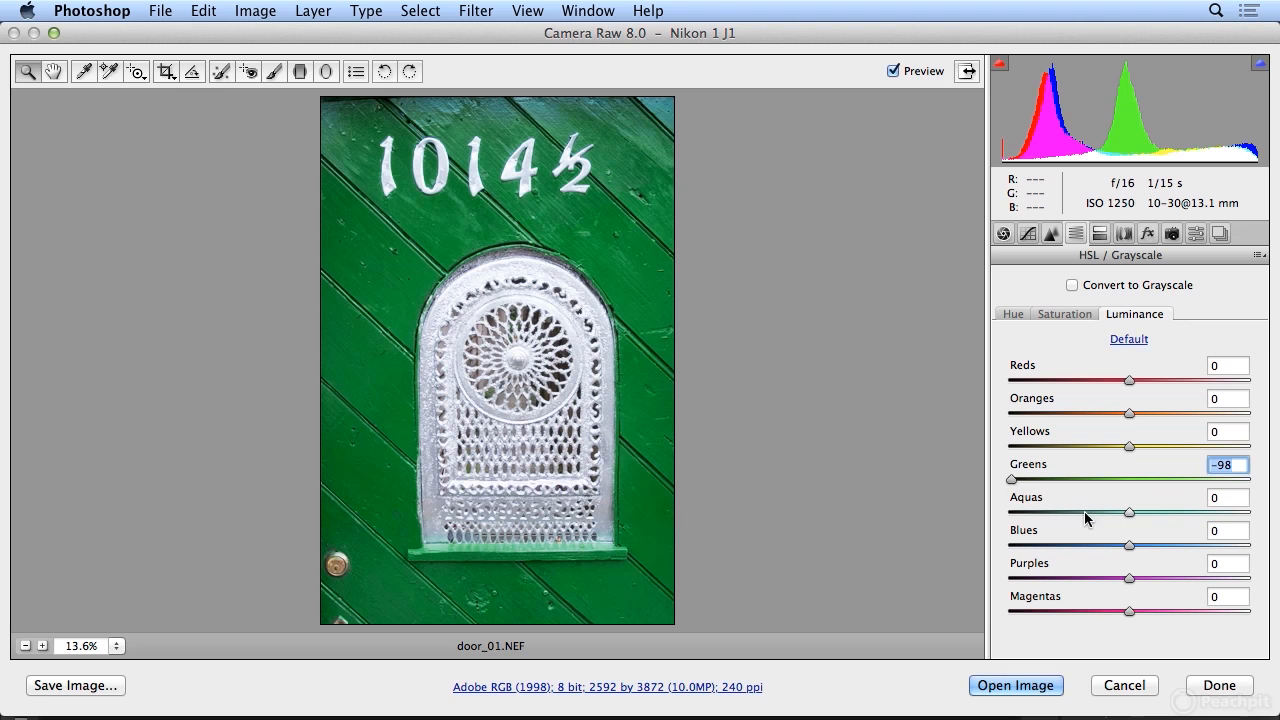
drag(1129, 513, 1081, 511)
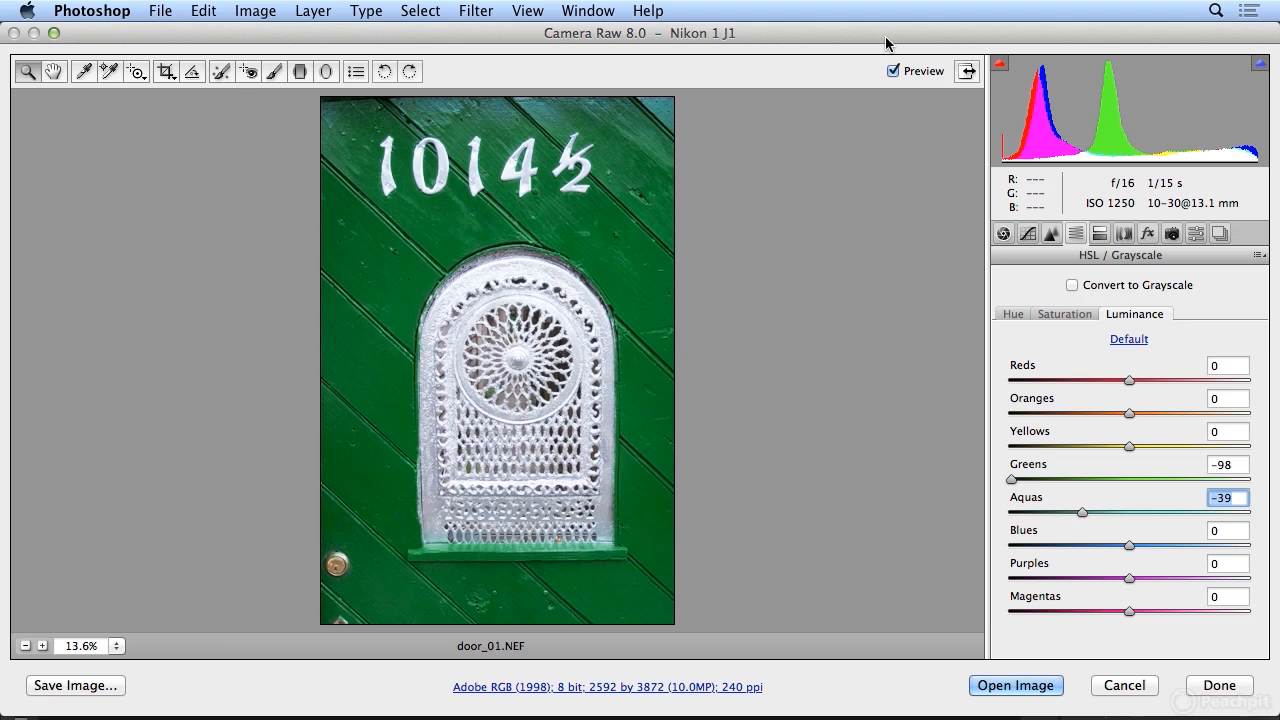
click(903, 71)
click(893, 71)
click(893, 71)
click(893, 71)
Apply the raw edits, return to Bridge, and compare door_01.jpg with the edited door_01.NEF
click(1209, 687)
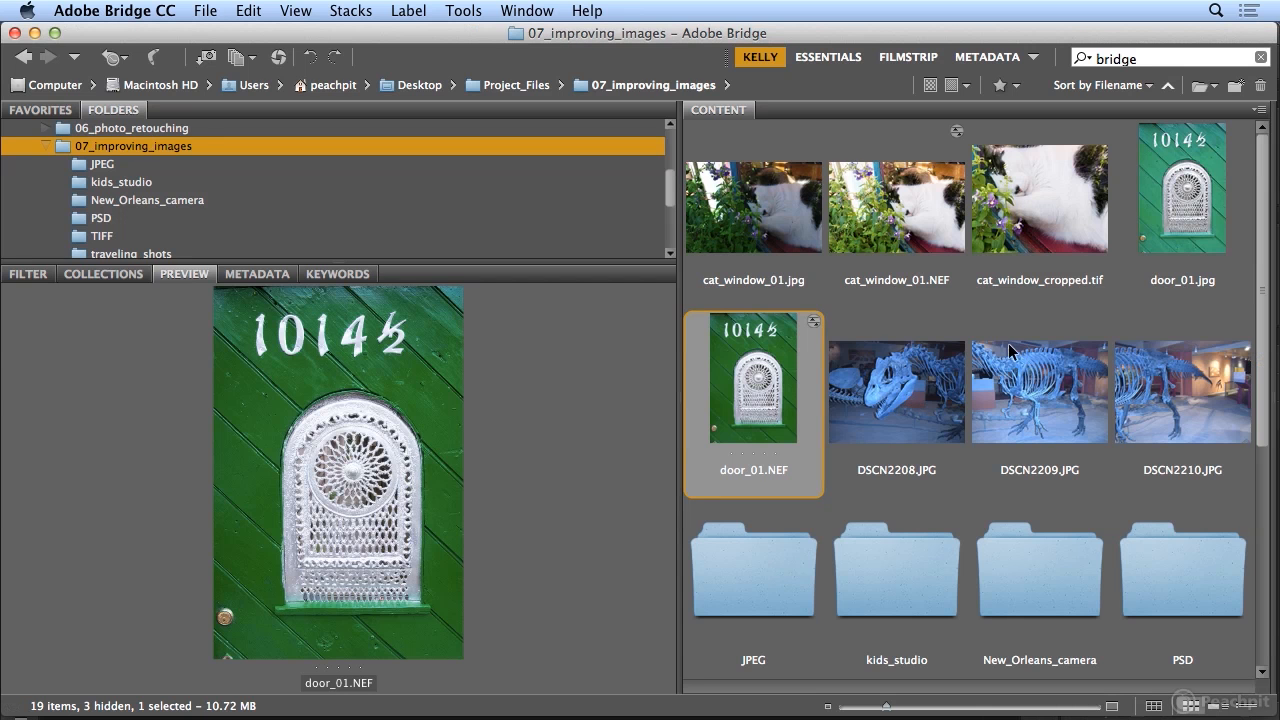
click(1176, 238)
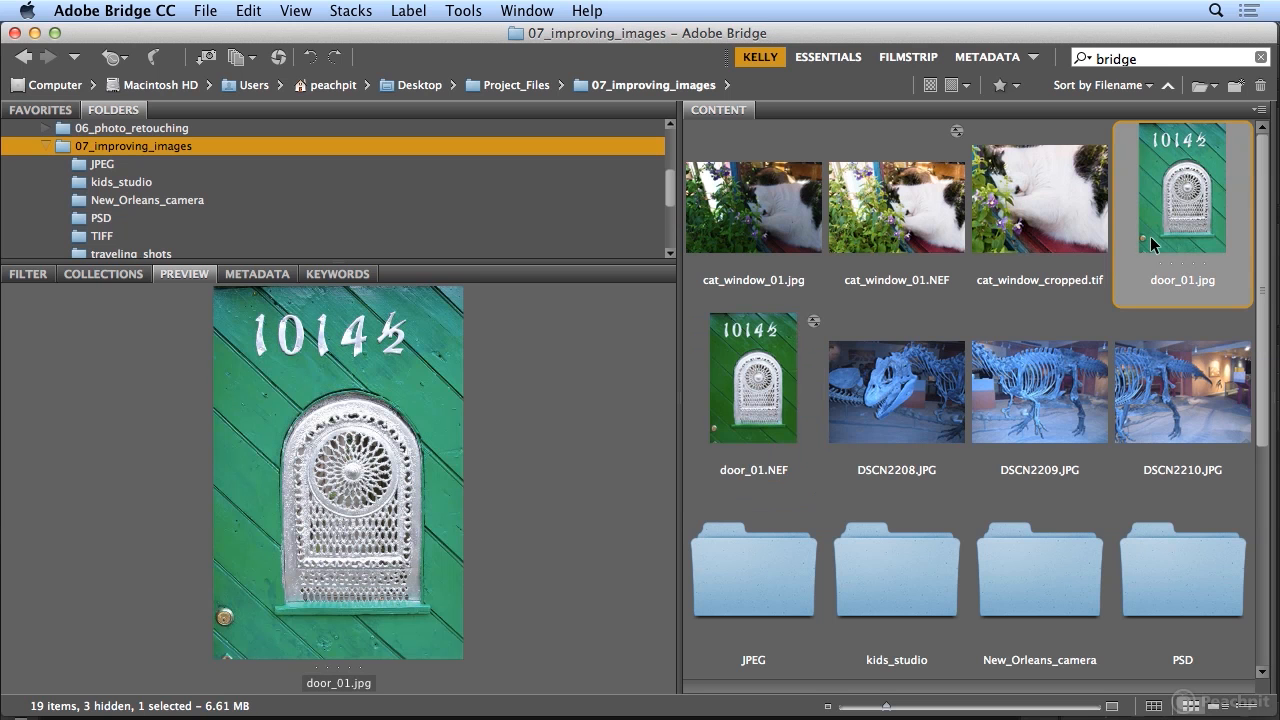
click(765, 418)
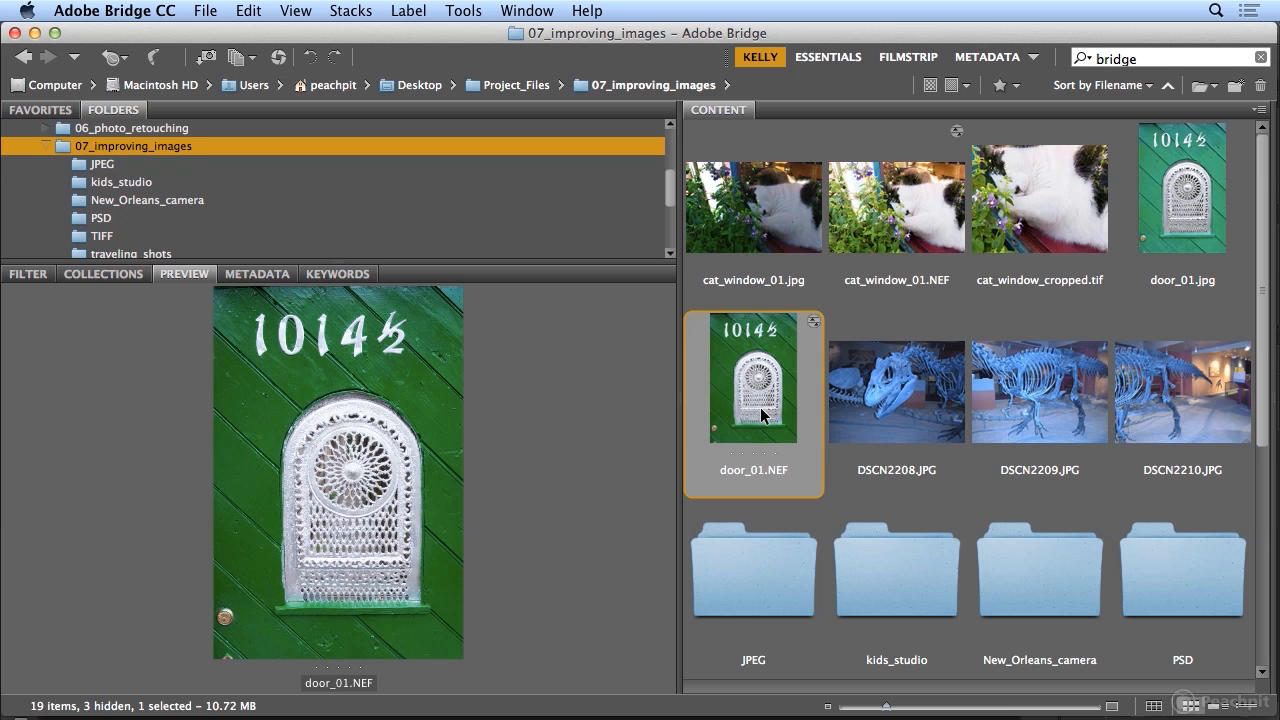
Open table_and_chairs_01.NEF in Camera Raw and set Exposure to +0.65, Blacks to -60, Whites to -34 and Shadows to -83
scroll(942, 478, down, 5)
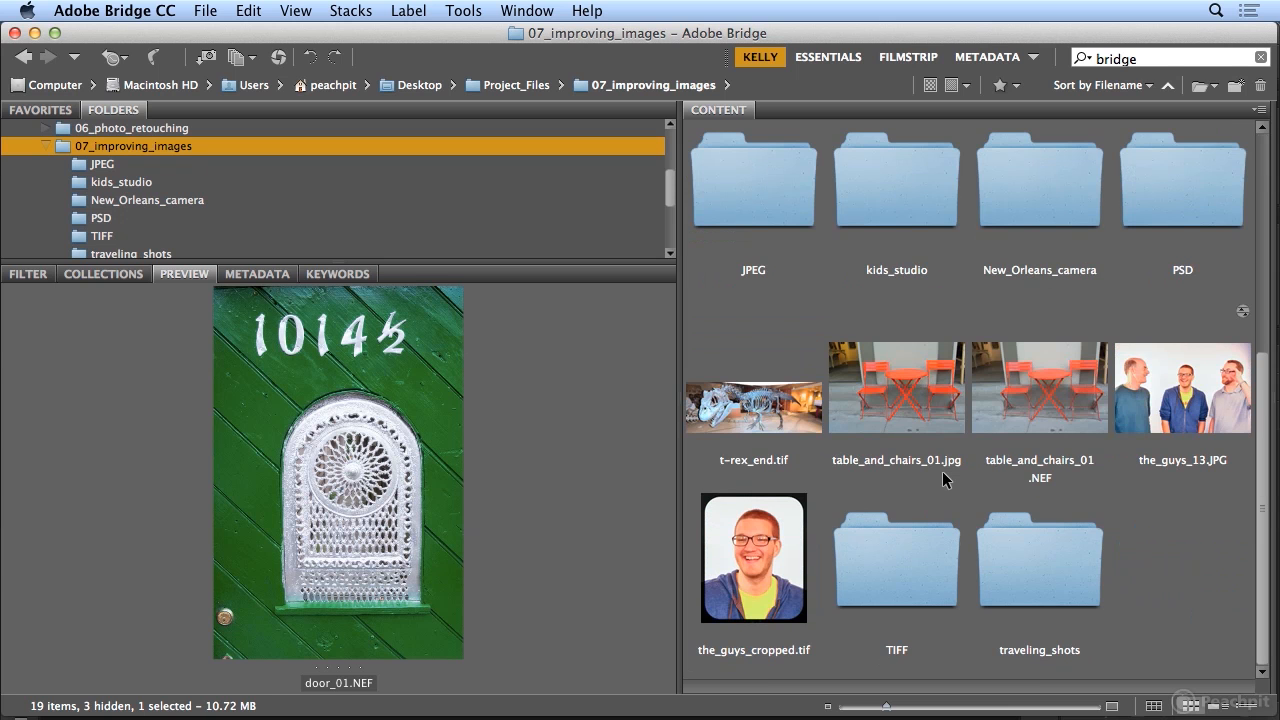
double_click(1039, 415)
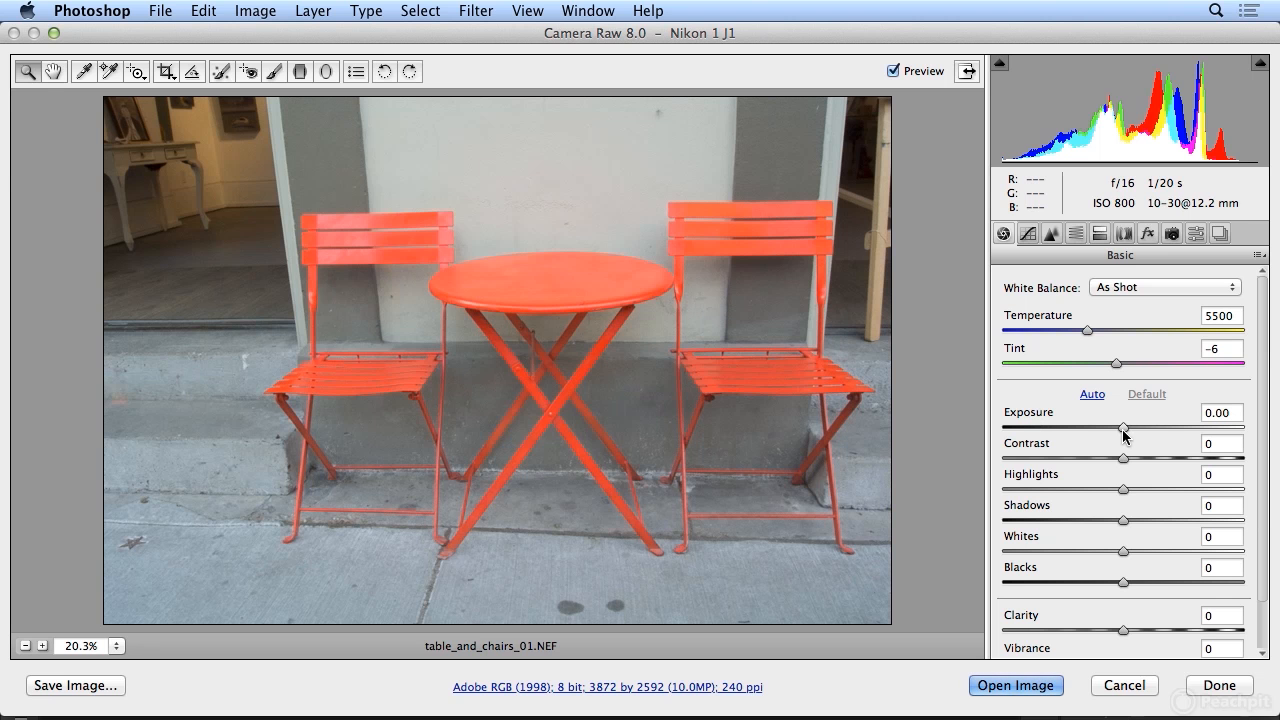
mouse_move(1123, 430)
mouse_down()
mouse_move(1137, 434)
mouse_move(1105, 436)
mouse_move(1138, 446)
mouse_up()
drag(1126, 588, 1057, 594)
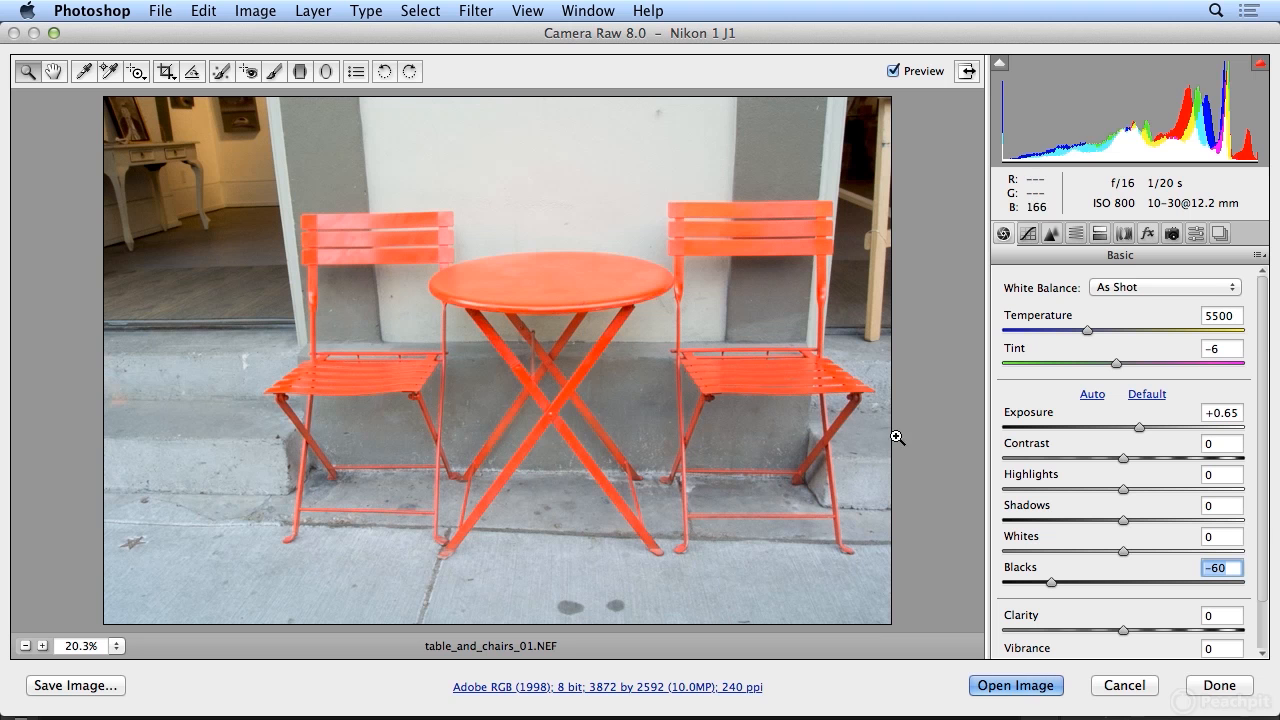
drag(1123, 552, 1024, 535)
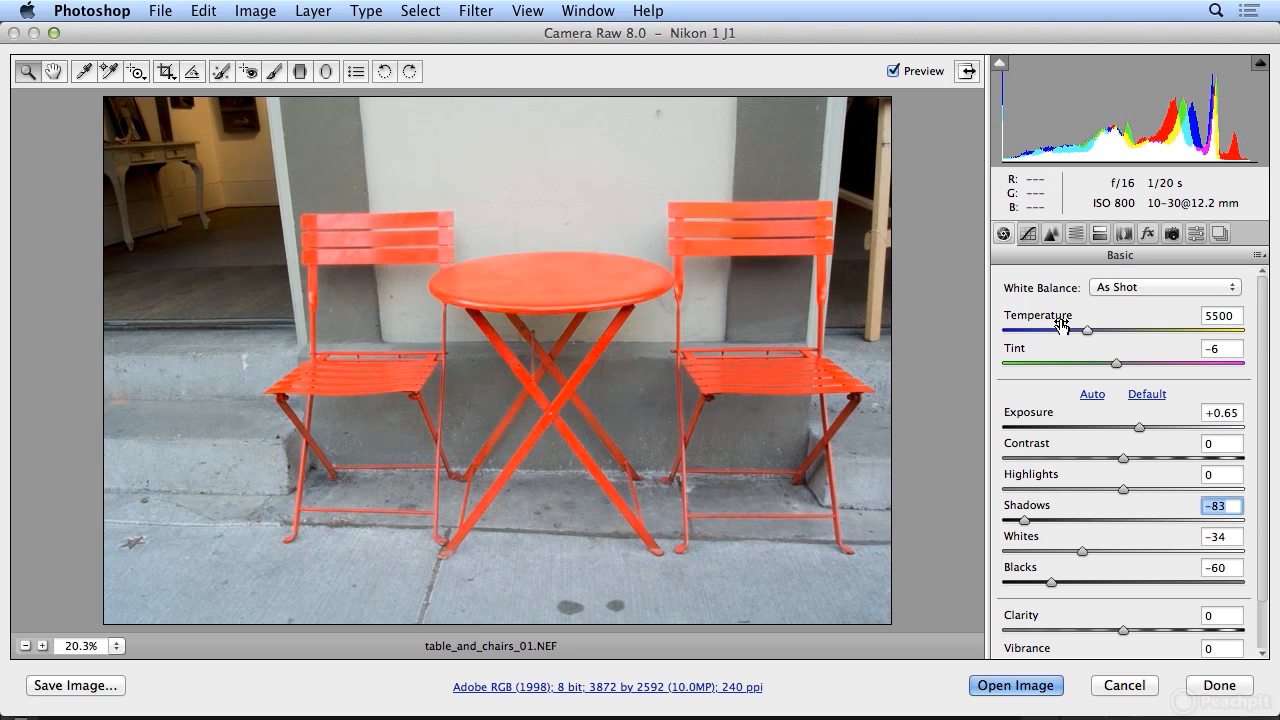
Shift the hues in the HSL adjustments to Reds -58, Oranges +33 and Yellows -66
click(1074, 233)
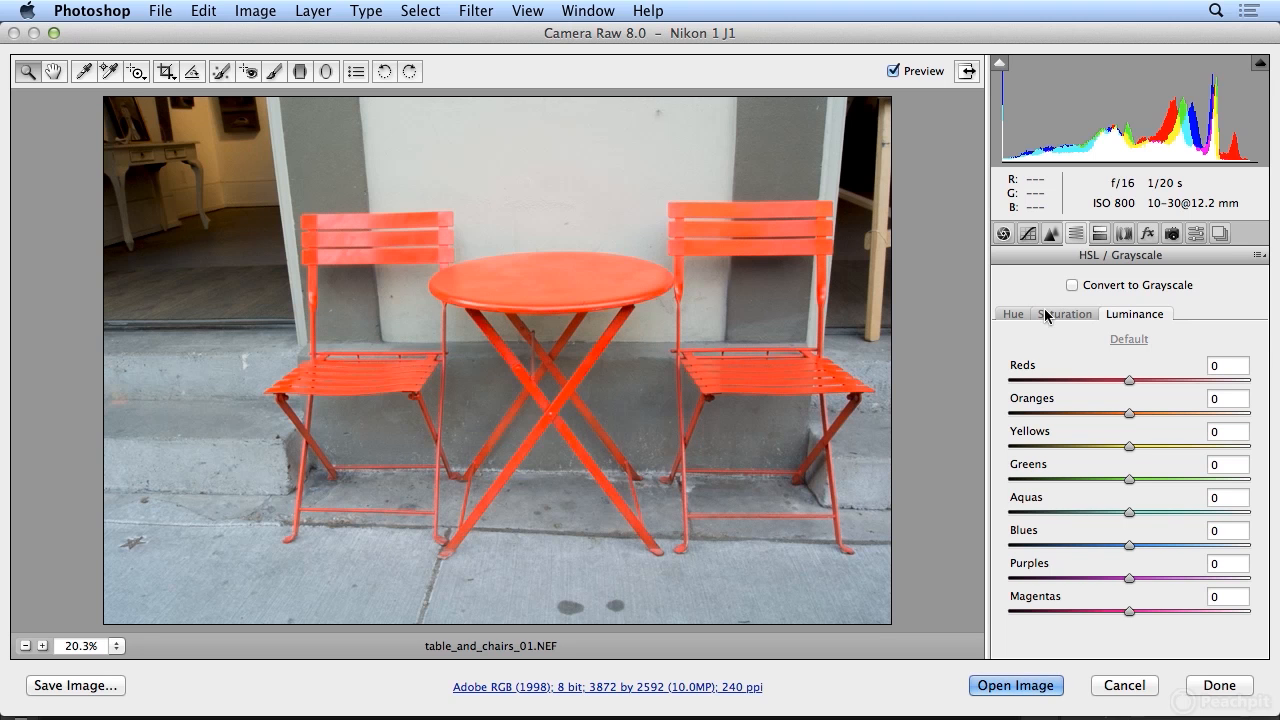
click(1013, 318)
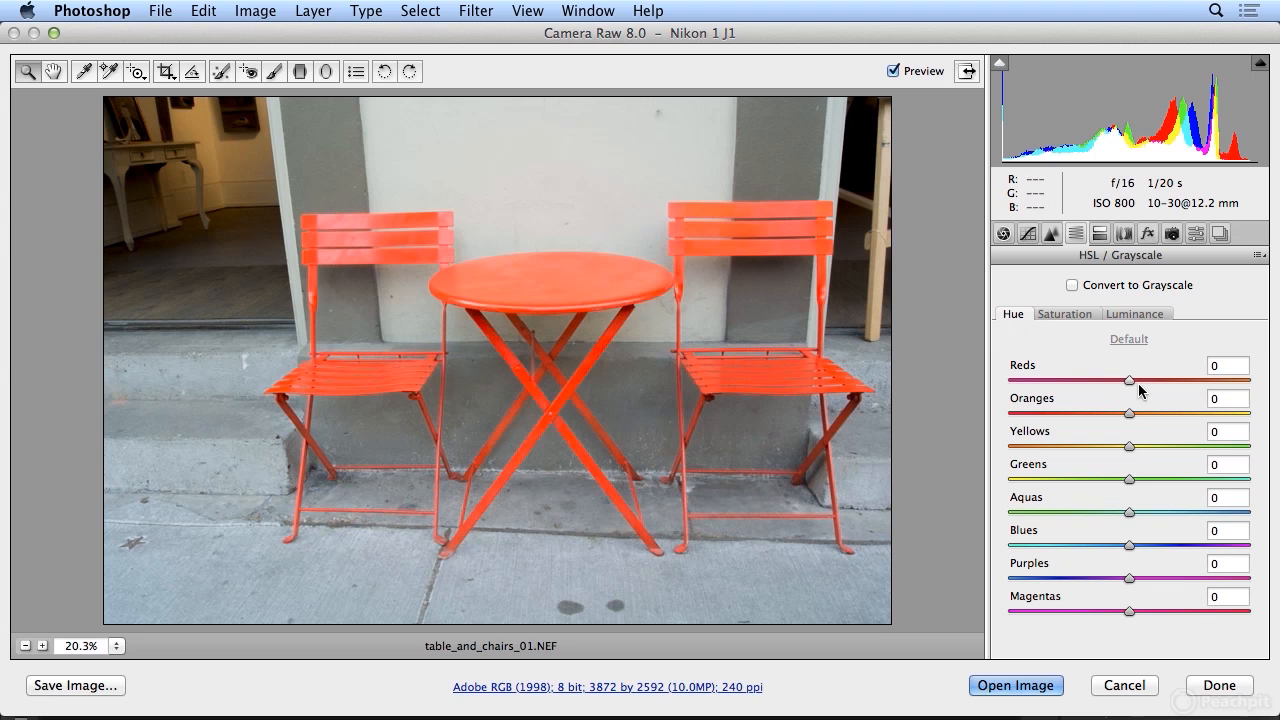
drag(1128, 384, 1041, 390)
drag(1136, 412, 1169, 417)
mouse_move(1041, 381)
mouse_down()
mouse_move(1094, 386)
mouse_move(1063, 394)
mouse_up()
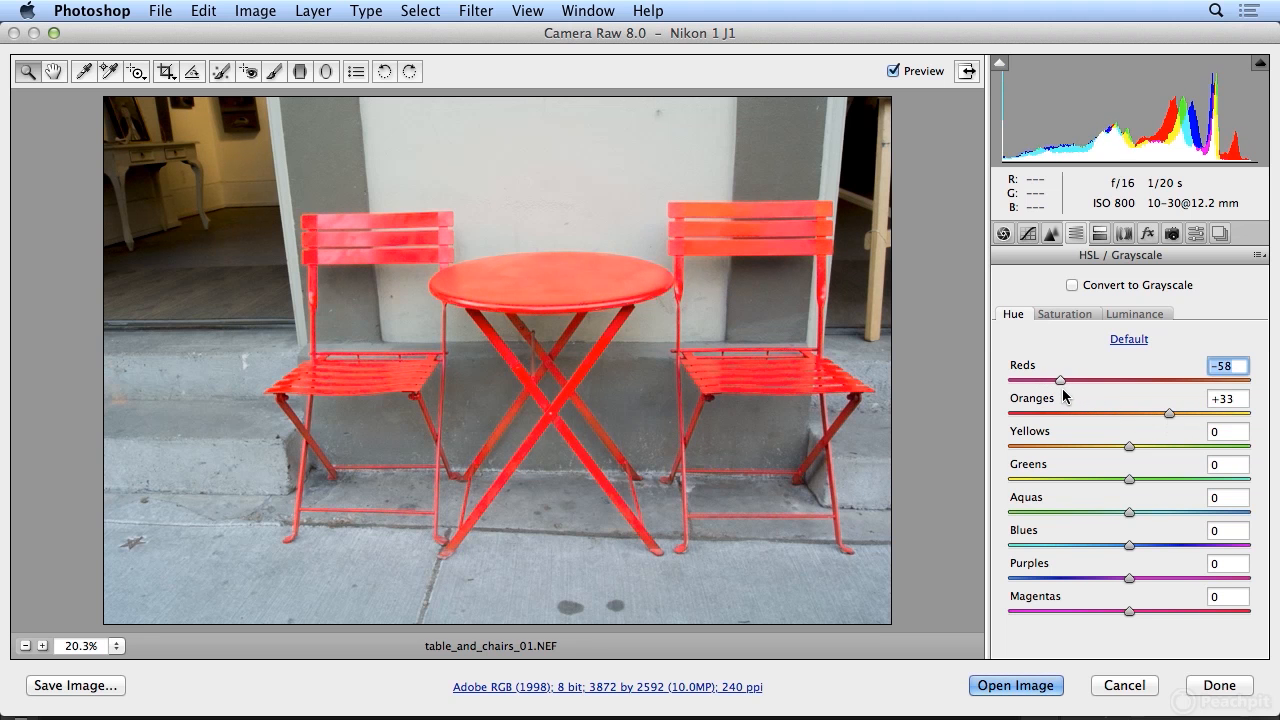
drag(1129, 447, 1052, 450)
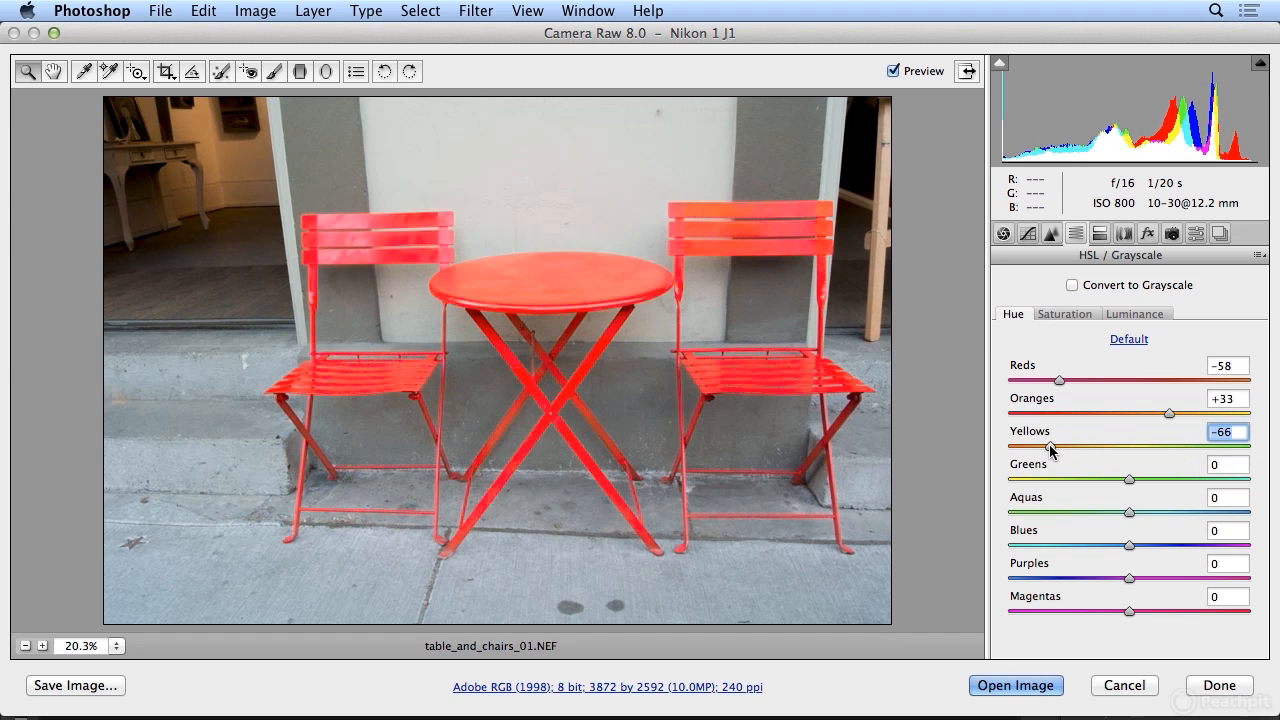
Compare the table and chairs with and without the HSL adjustments, and with and without the Basic adjustments
click(895, 71)
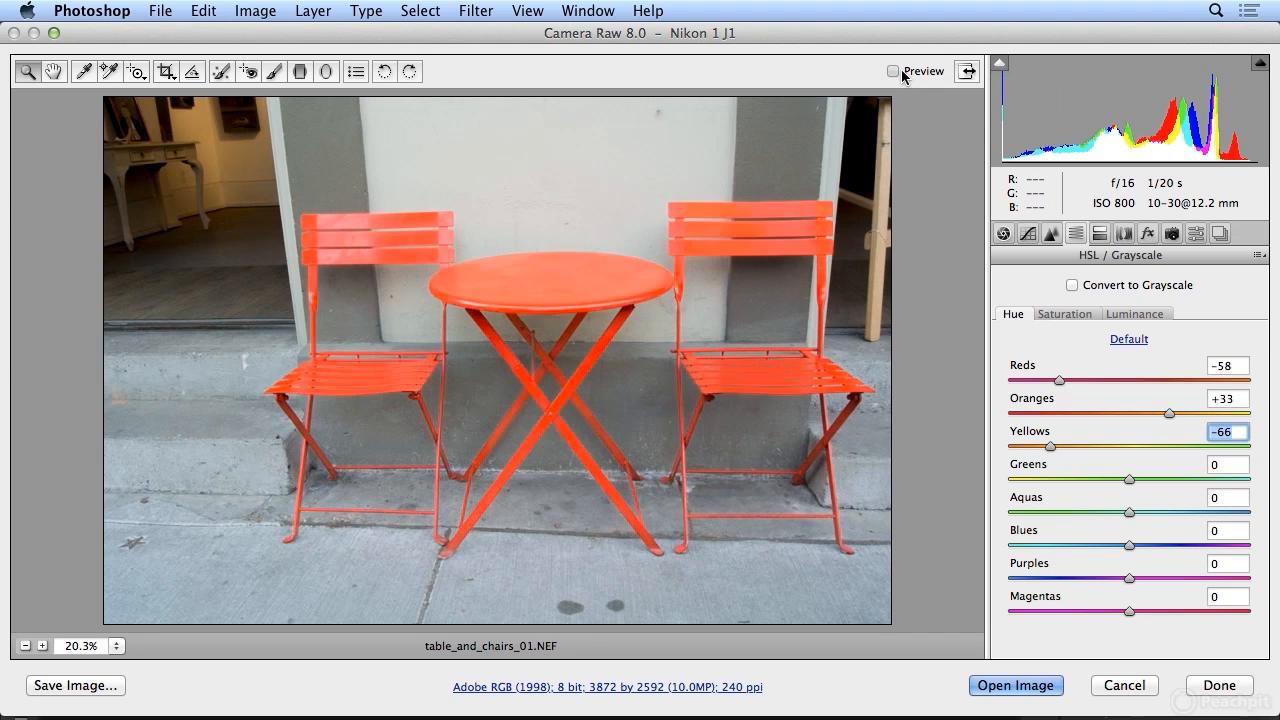
click(894, 71)
click(903, 74)
click(900, 72)
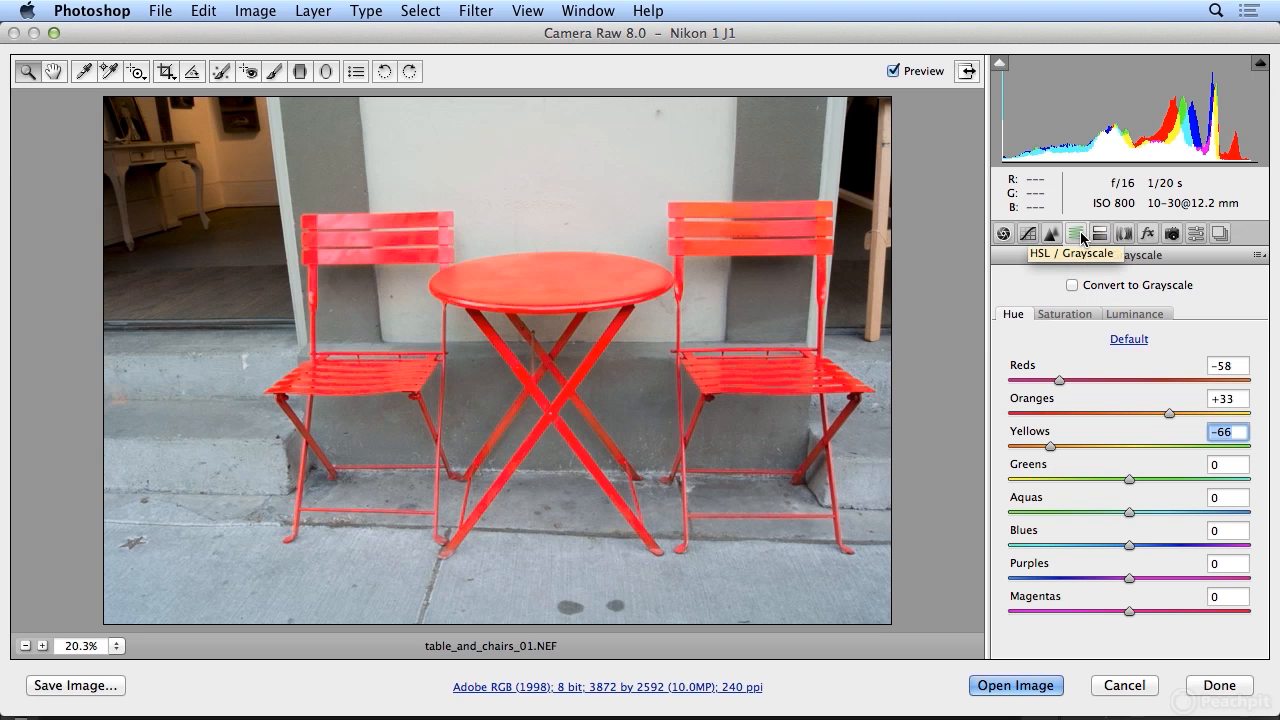
click(1003, 236)
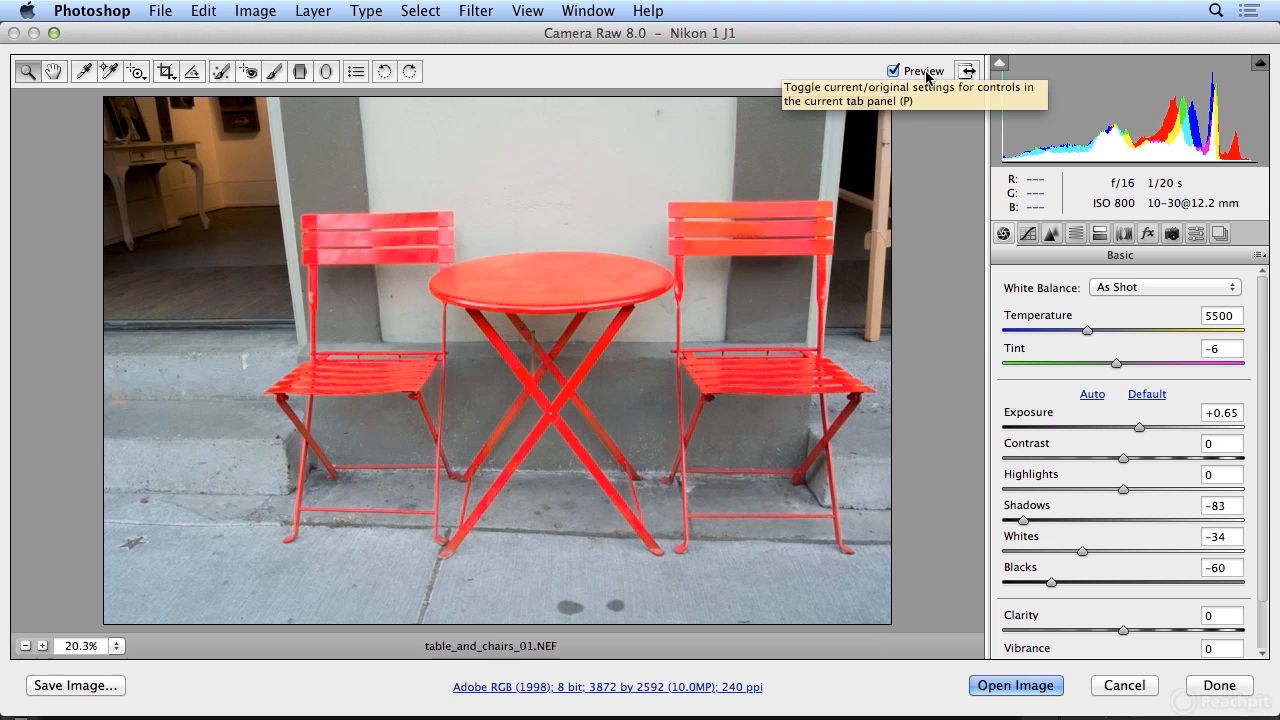
click(893, 71)
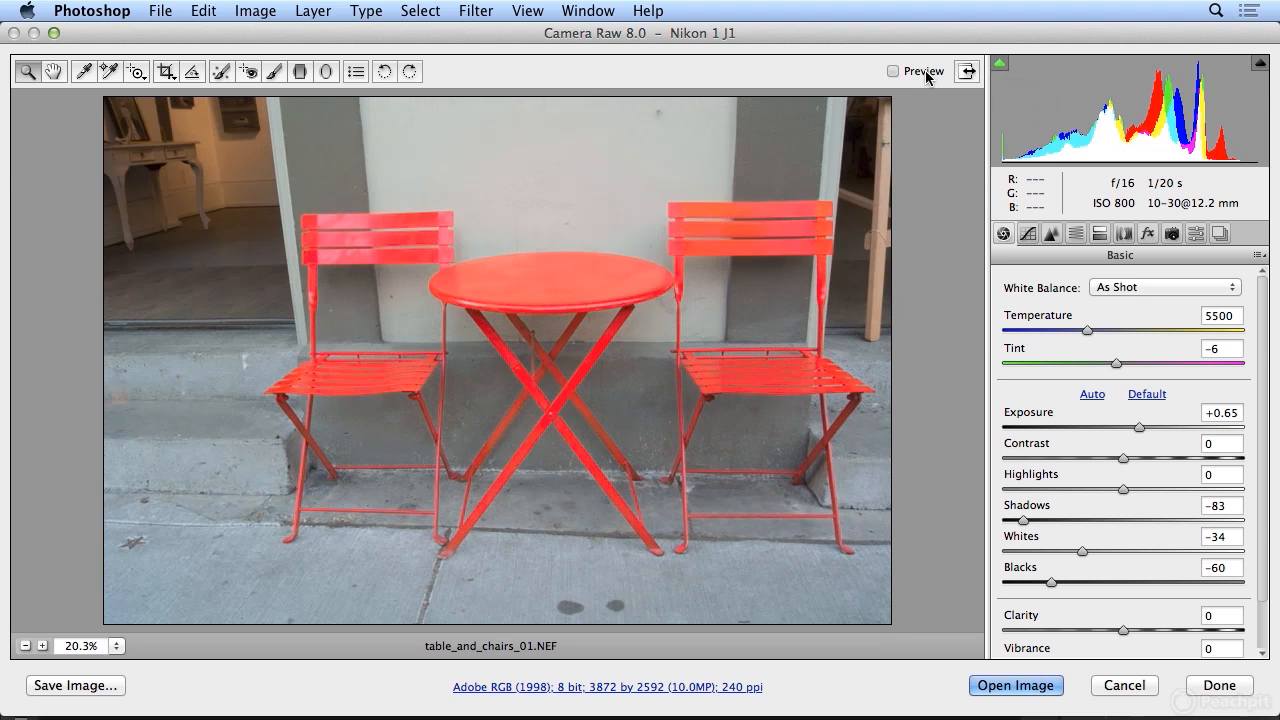
click(926, 72)
click(926, 72)
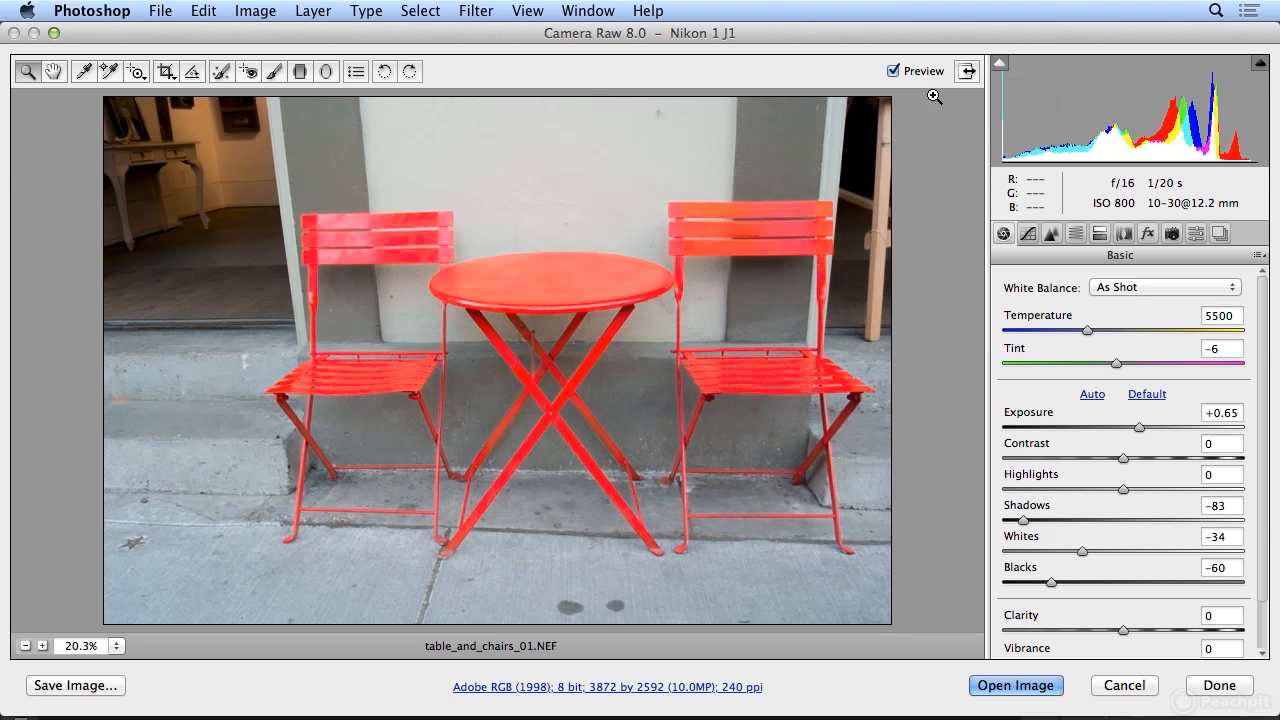
Recheck the HSL adjustments against the original colours and set the Reds hue to -46
click(1076, 236)
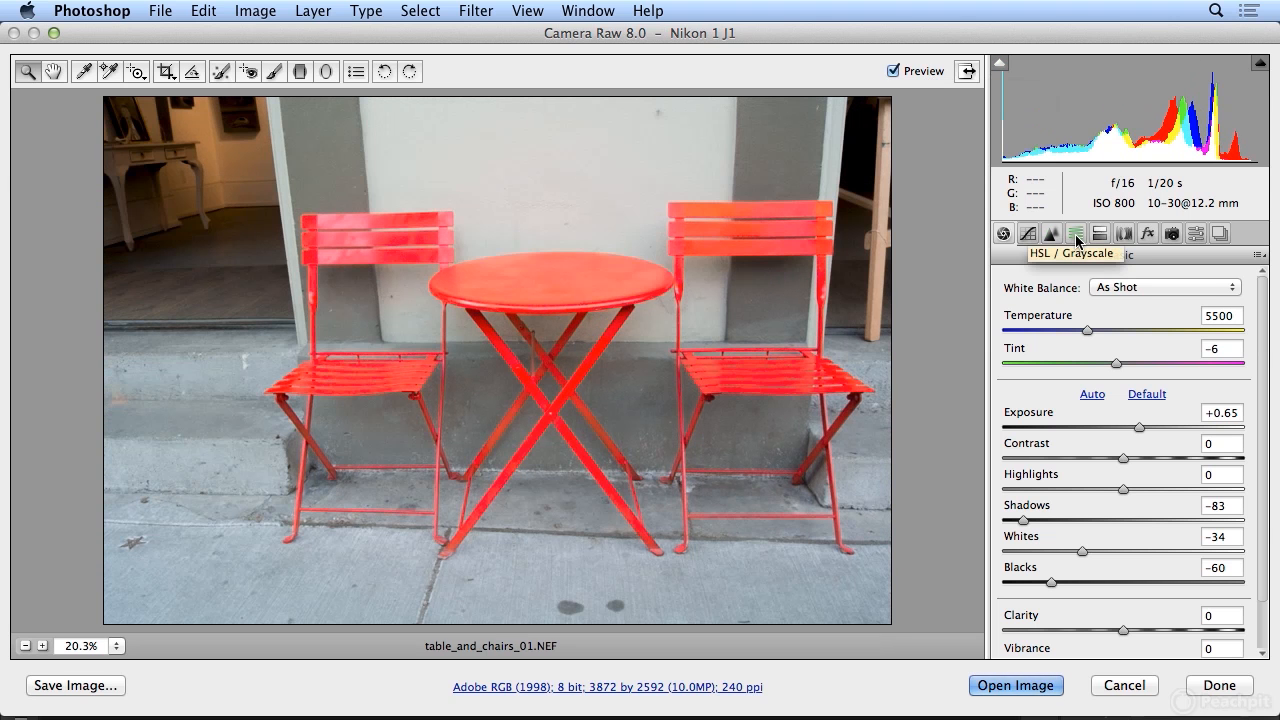
click(899, 75)
click(899, 75)
click(899, 75)
click(899, 75)
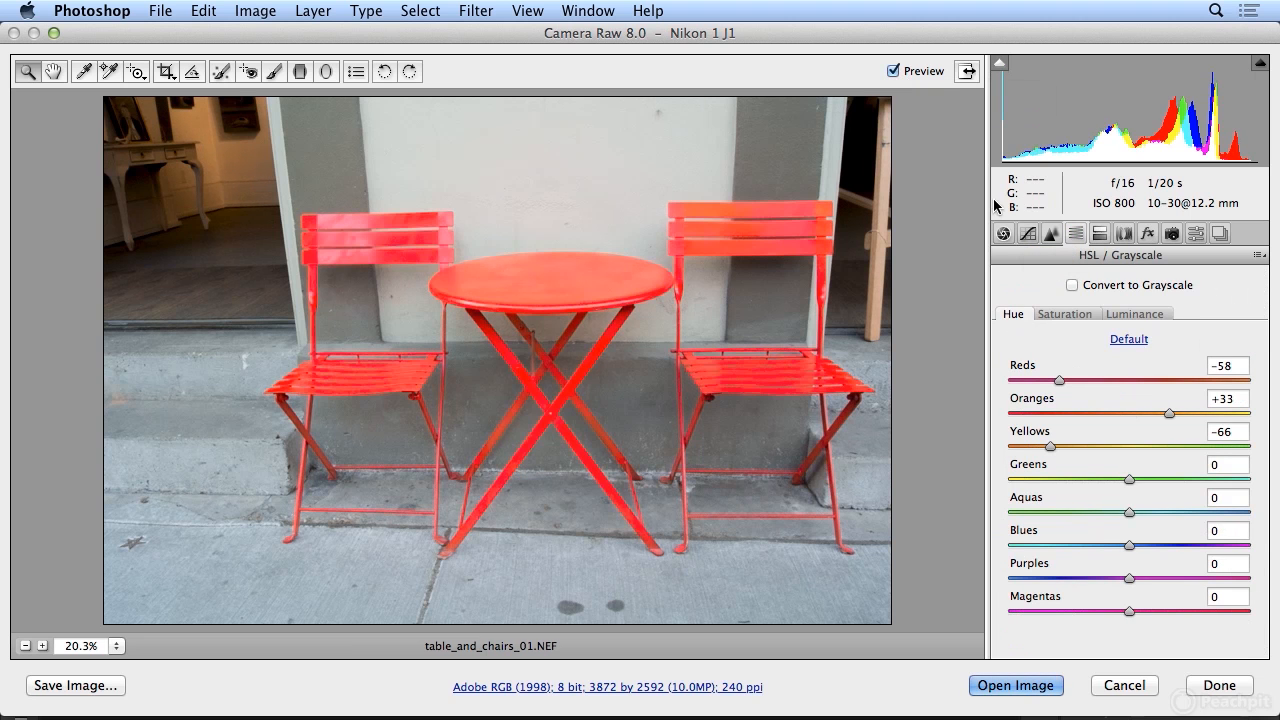
mouse_move(1062, 379)
mouse_down()
mouse_move(1138, 374)
mouse_move(1079, 381)
mouse_up()
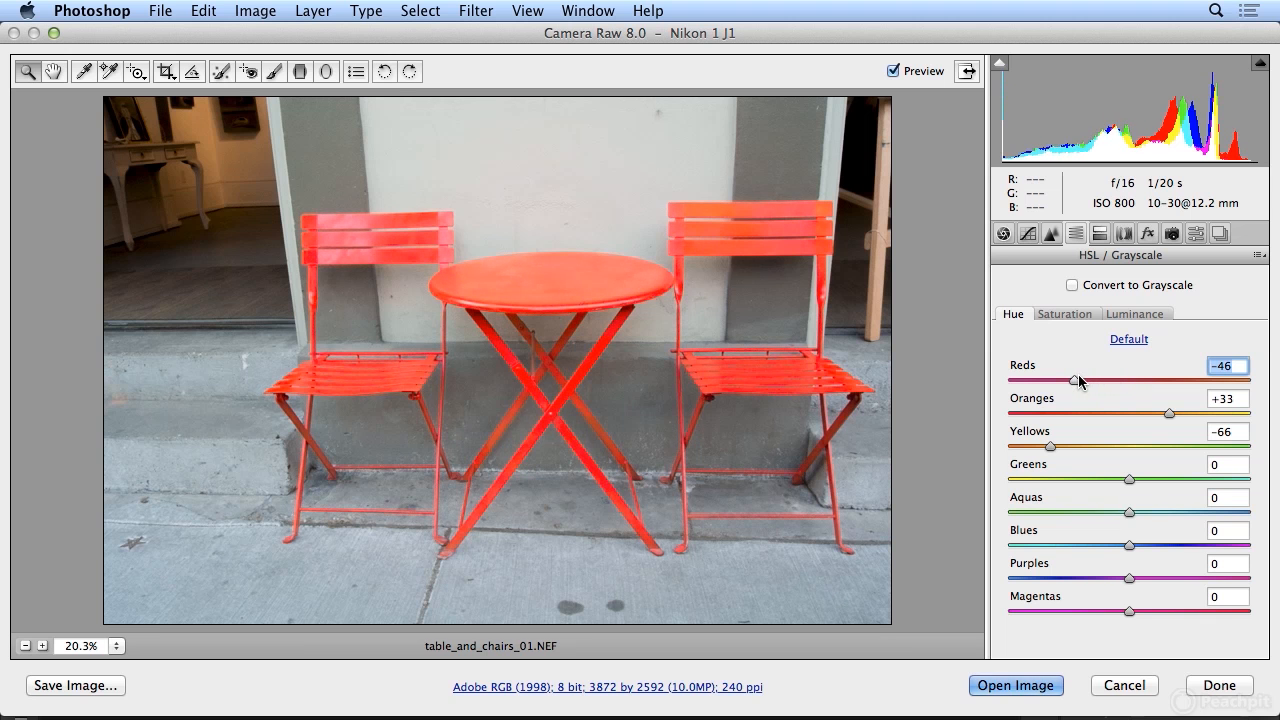
Set the Oranges hue to +14 and bring up the HSL saturation adjustments
mouse_move(1169, 413)
mouse_down()
mouse_move(1062, 416)
mouse_move(1145, 418)
mouse_up()
click(1066, 316)
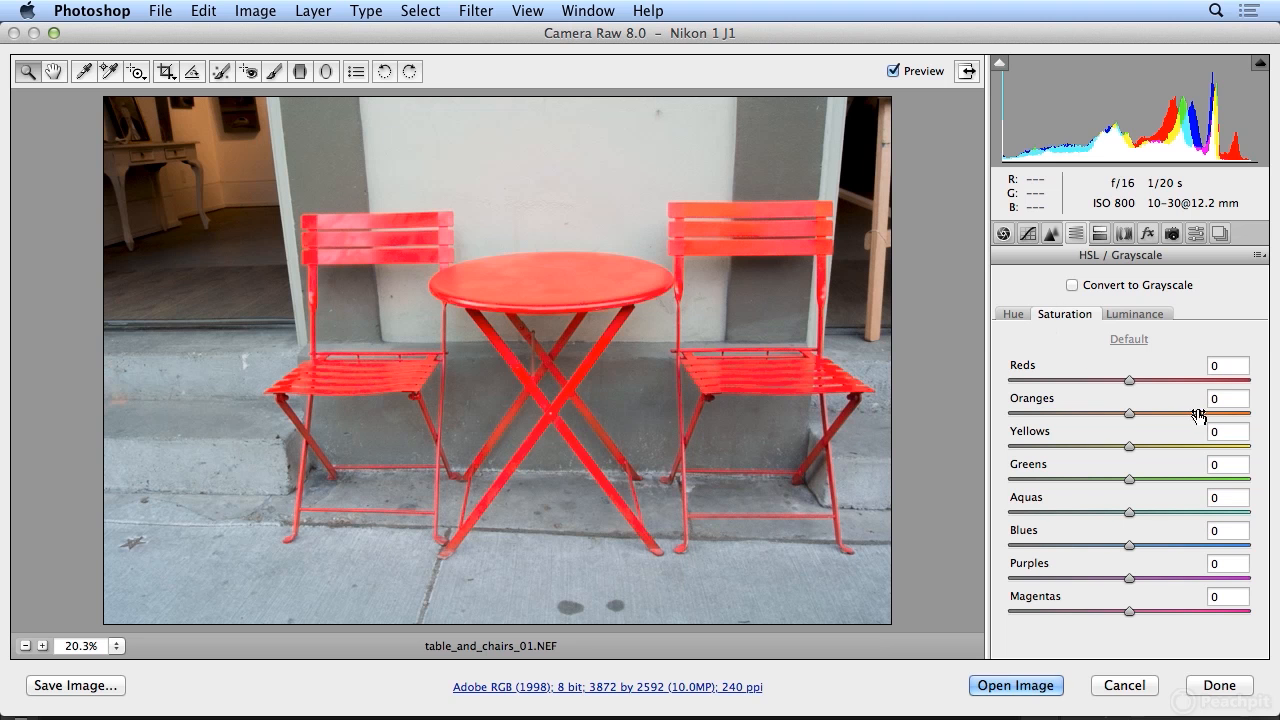
Try the Reds saturation at -100 and compare the image with and without the HSL adjustments
drag(1129, 380, 962, 398)
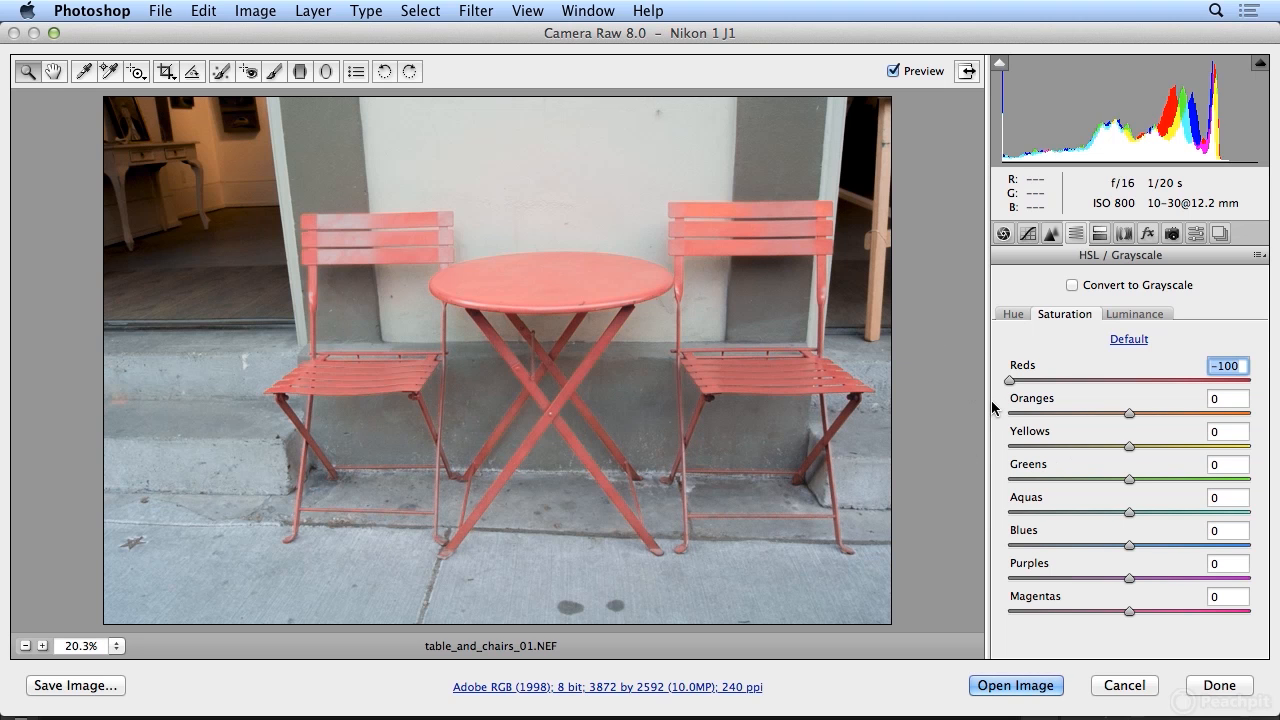
click(895, 71)
click(895, 71)
click(896, 71)
click(896, 71)
click(896, 71)
click(896, 71)
click(896, 71)
click(896, 71)
Try the Reds saturation at +100 and check the chairs against the image without HSL adjustments
drag(1010, 381, 1264, 404)
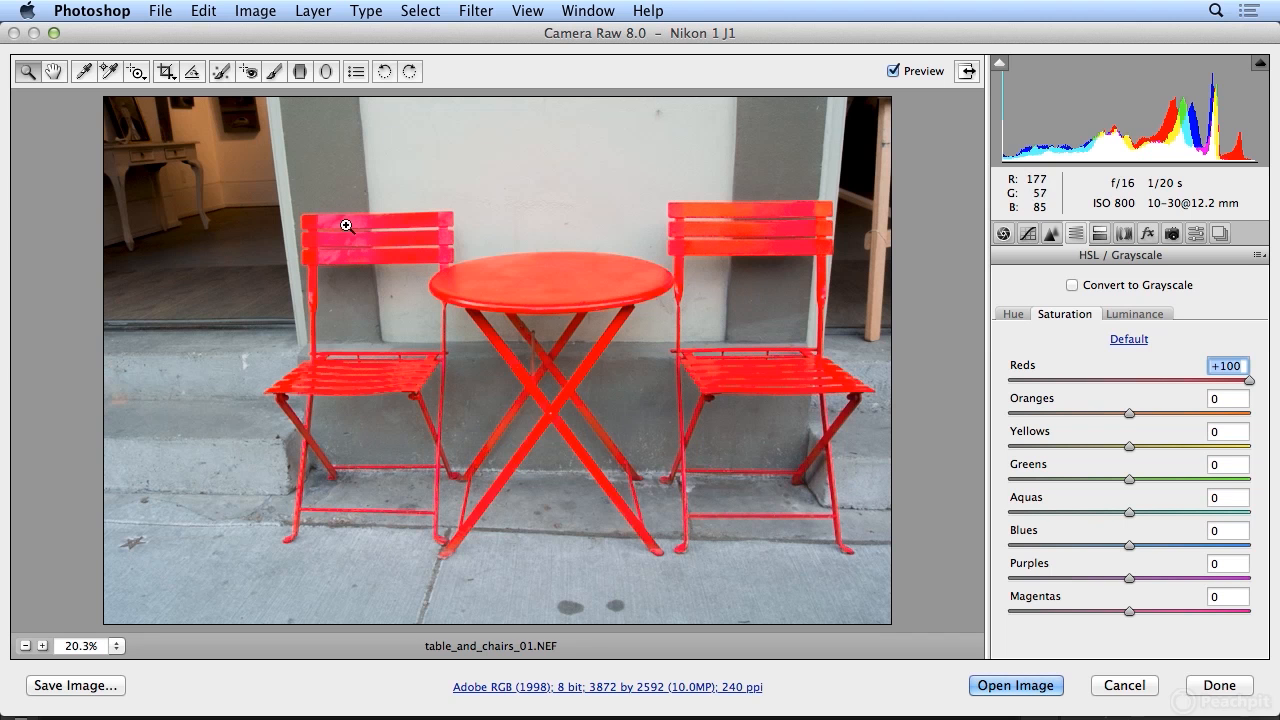
click(894, 71)
click(894, 71)
click(894, 71)
click(894, 71)
Set the saturation to +10 for Reds and +52 for Oranges, and the Reds luminance to -58
drag(1246, 380, 1194, 440)
mouse_move(1151, 381)
mouse_down()
mouse_move(1127, 389)
mouse_move(1141, 388)
mouse_up()
click(1122, 316)
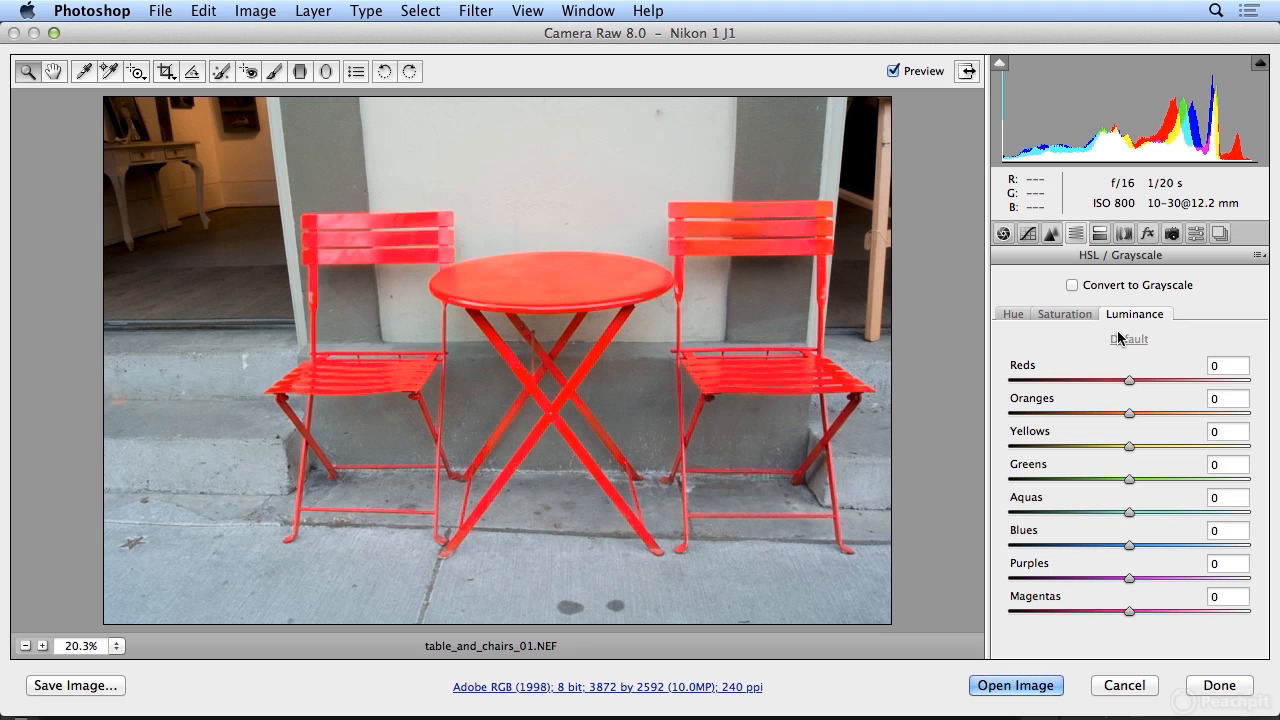
drag(1129, 380, 1056, 379)
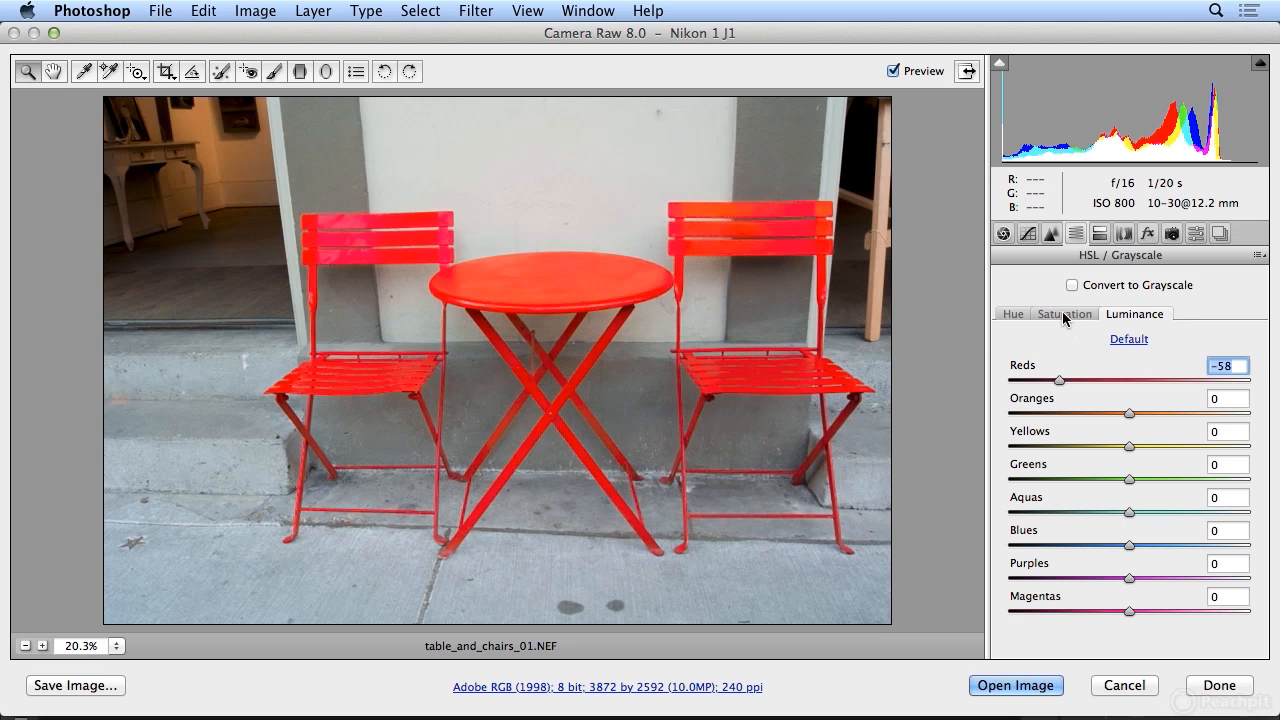
Set the Magentas hue to -51 and apply the Camera Raw settings without opening the image
click(1064, 316)
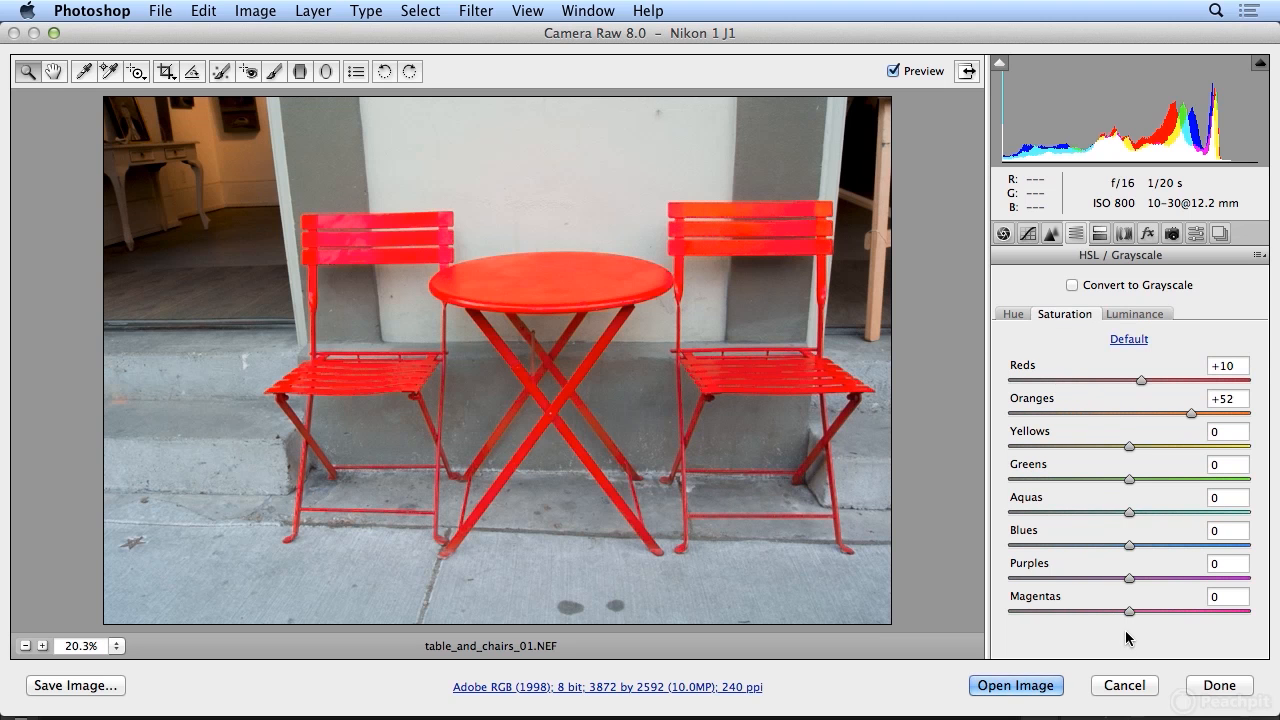
drag(1129, 611, 1070, 610)
click(1012, 314)
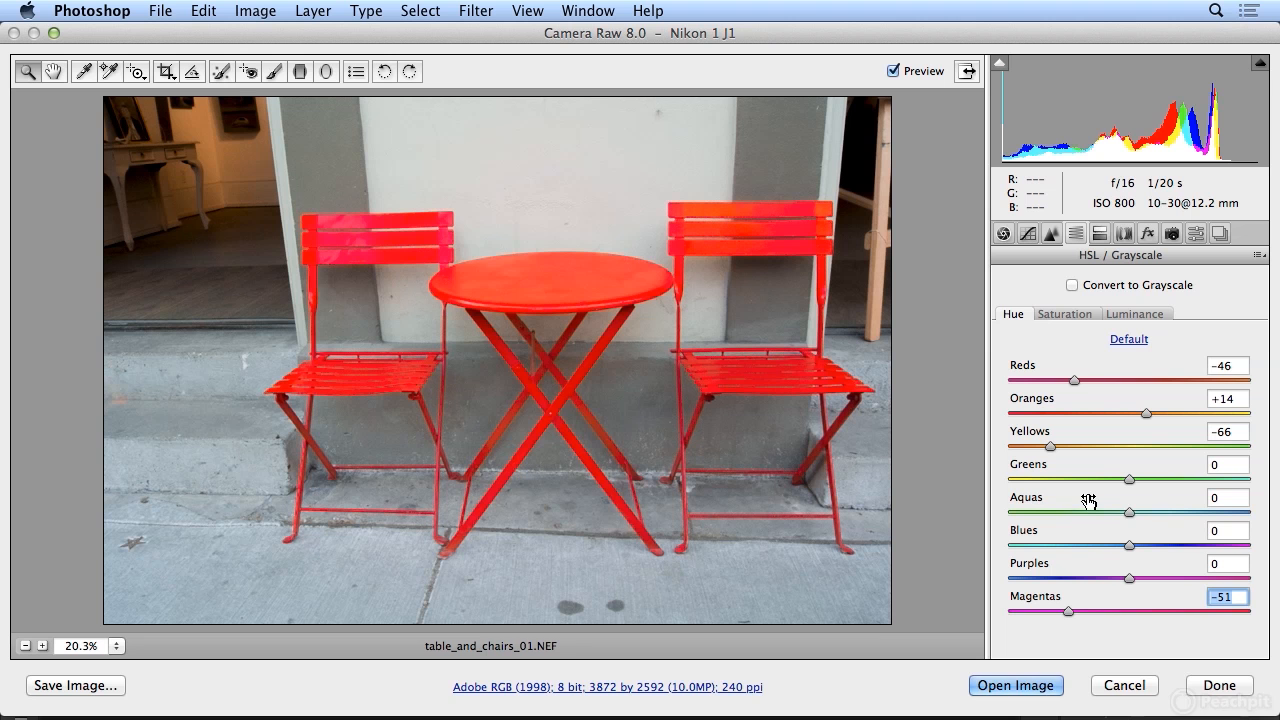
click(1218, 687)
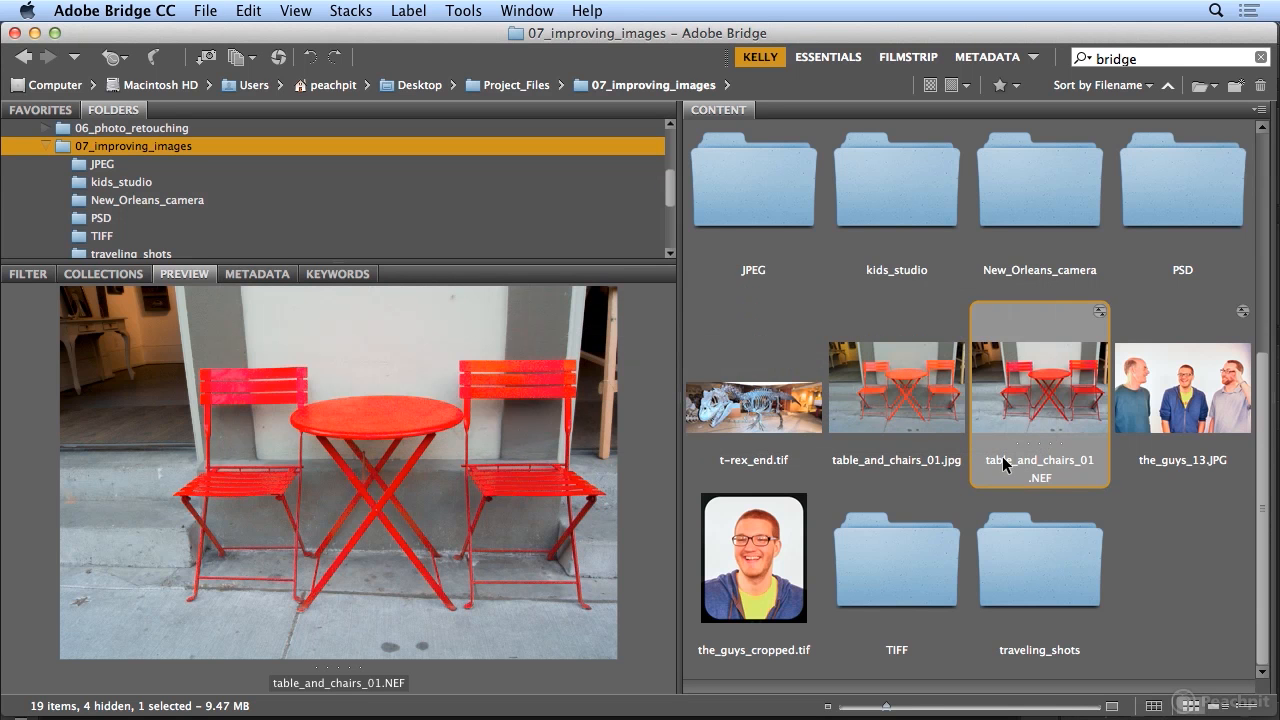
Compare table_and_chairs_01.jpg with table_and_chairs_01.NEF in Bridge and examine the NEF's tabletop magnified
click(904, 424)
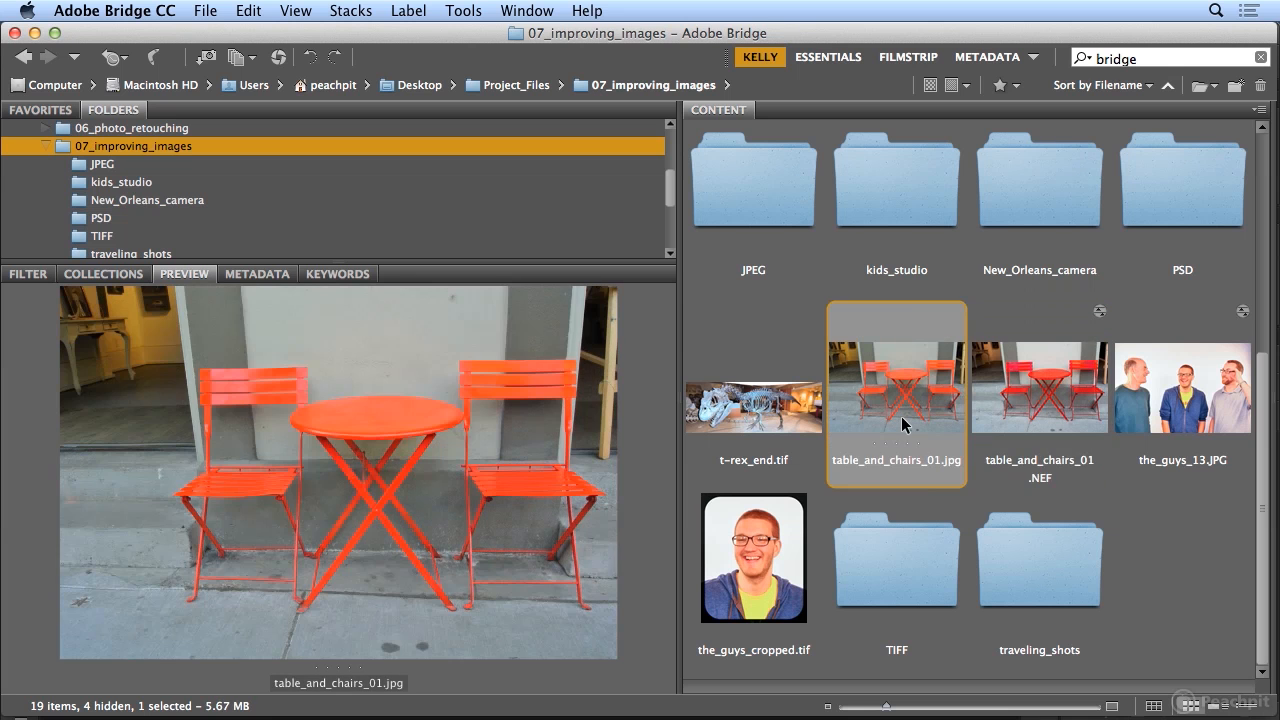
click(1034, 409)
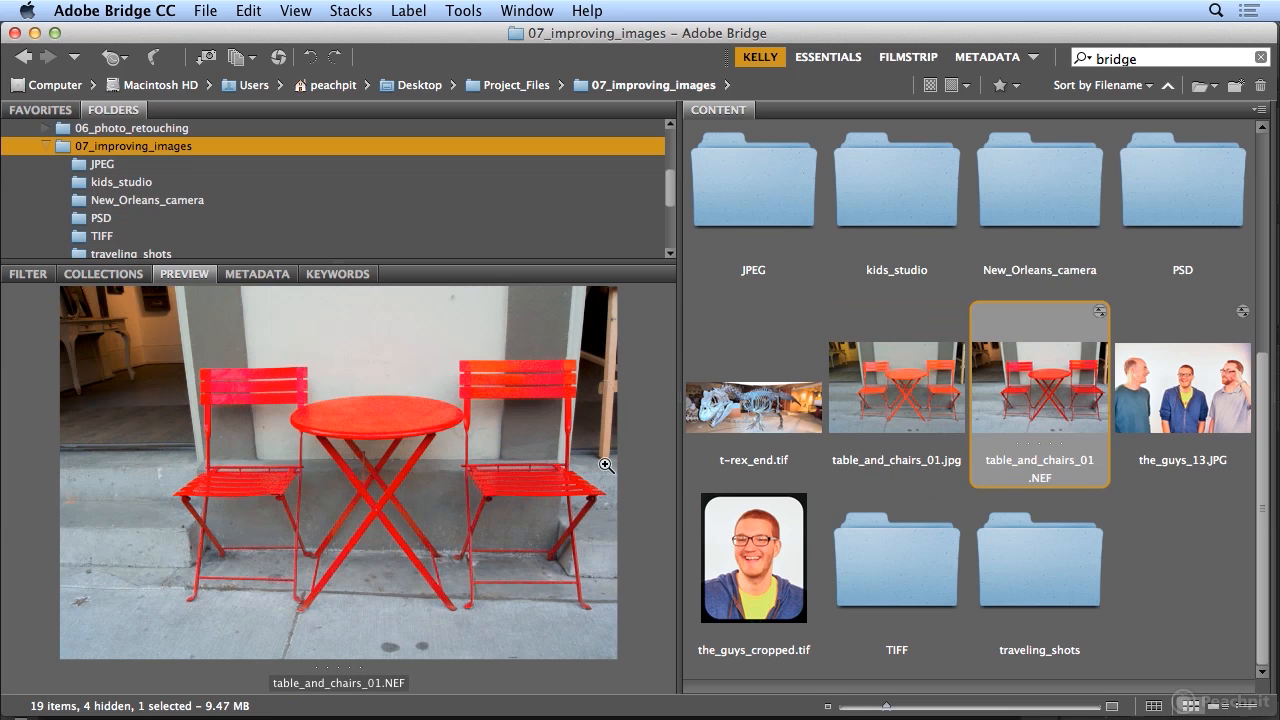
click(386, 407)
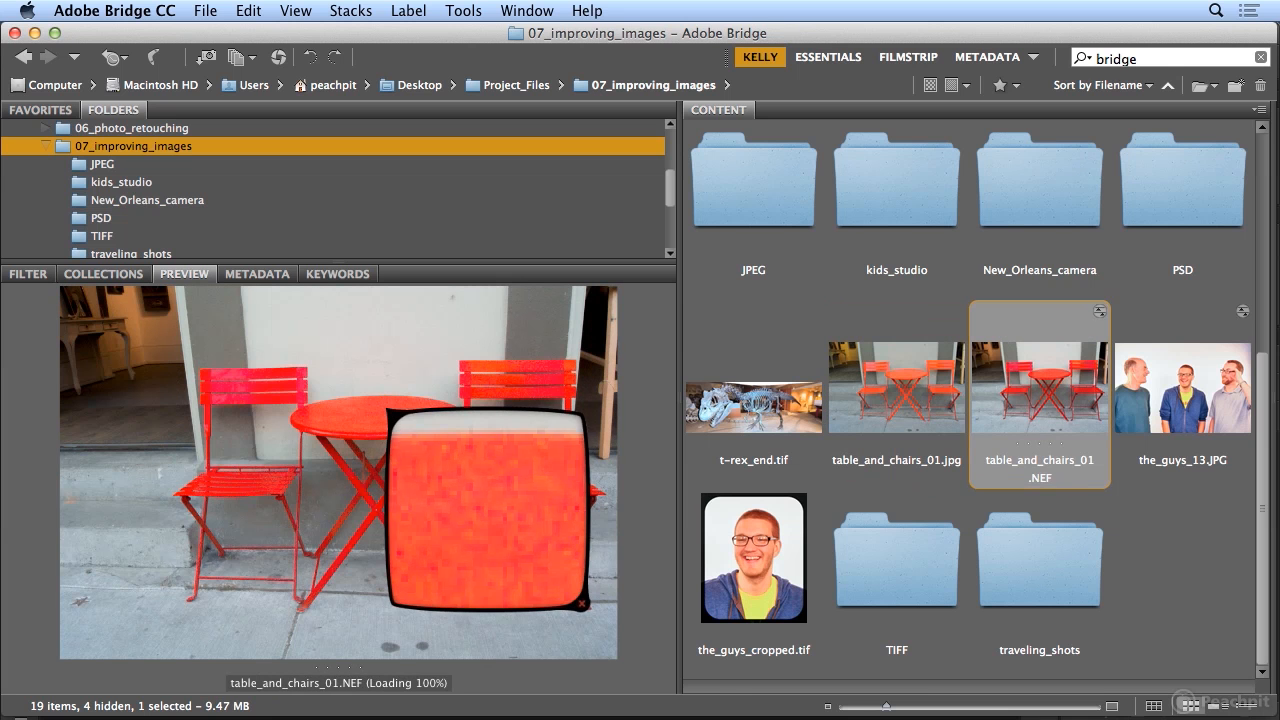
drag(505, 427, 497, 415)
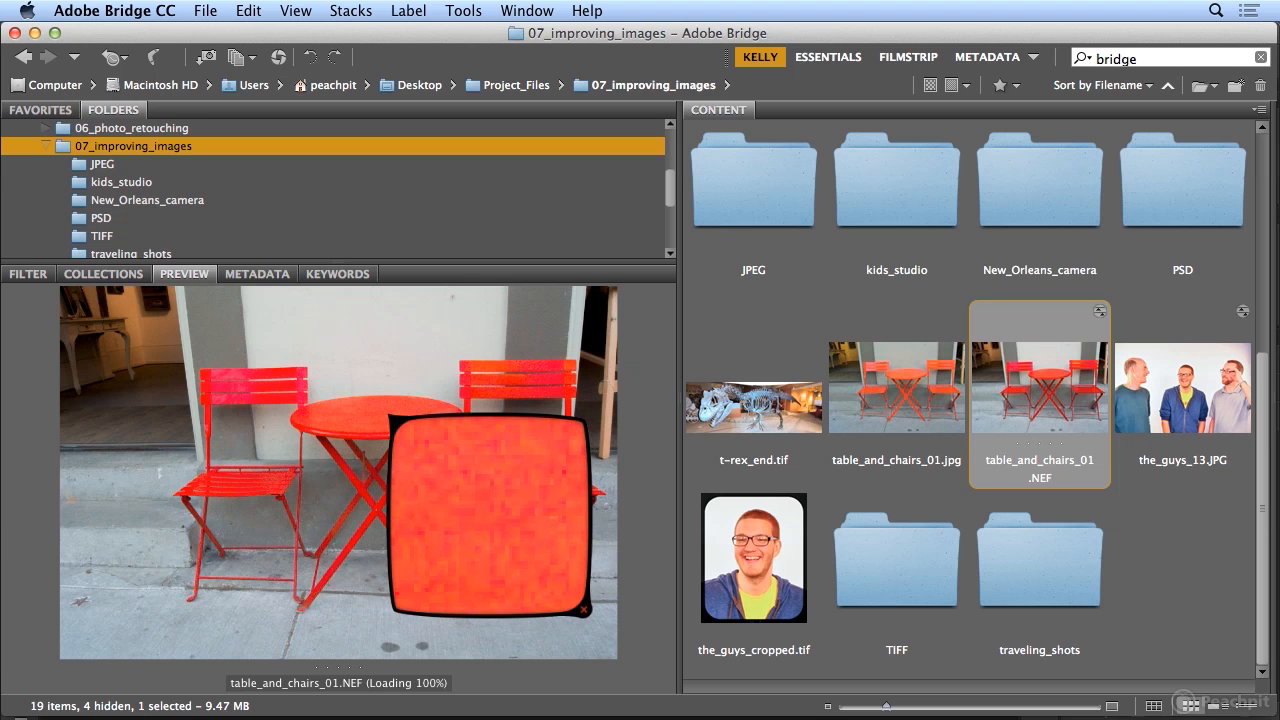
Reopen table_and_chairs_01.NEF in Camera Raw and set Clarity to +22 while viewing the tabletop up close
double_click(1016, 379)
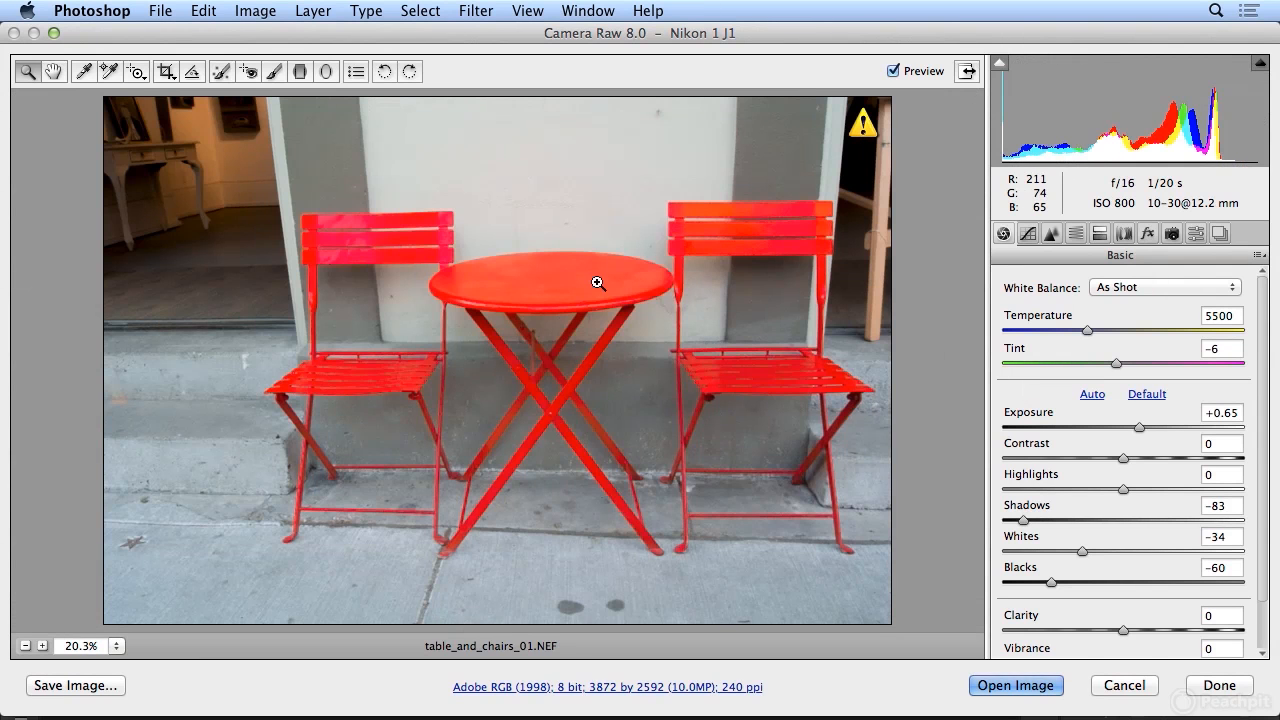
click(557, 286)
click(558, 296)
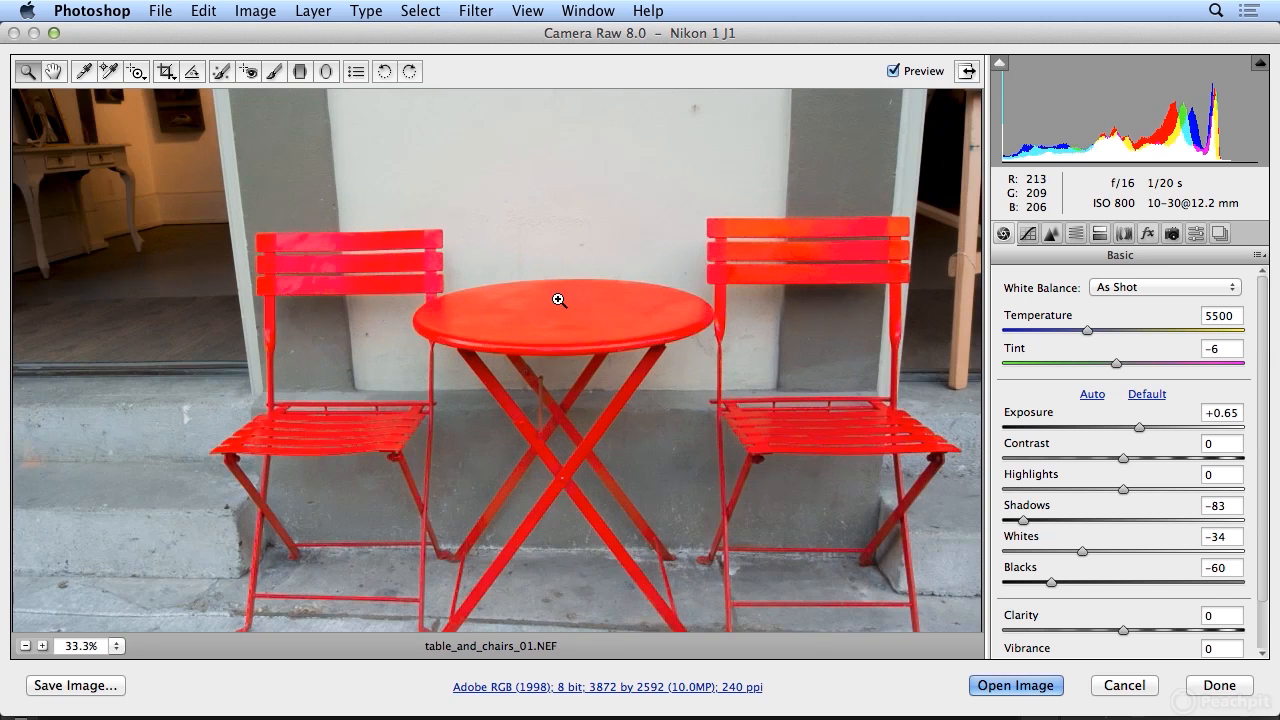
click(545, 368)
click(517, 381)
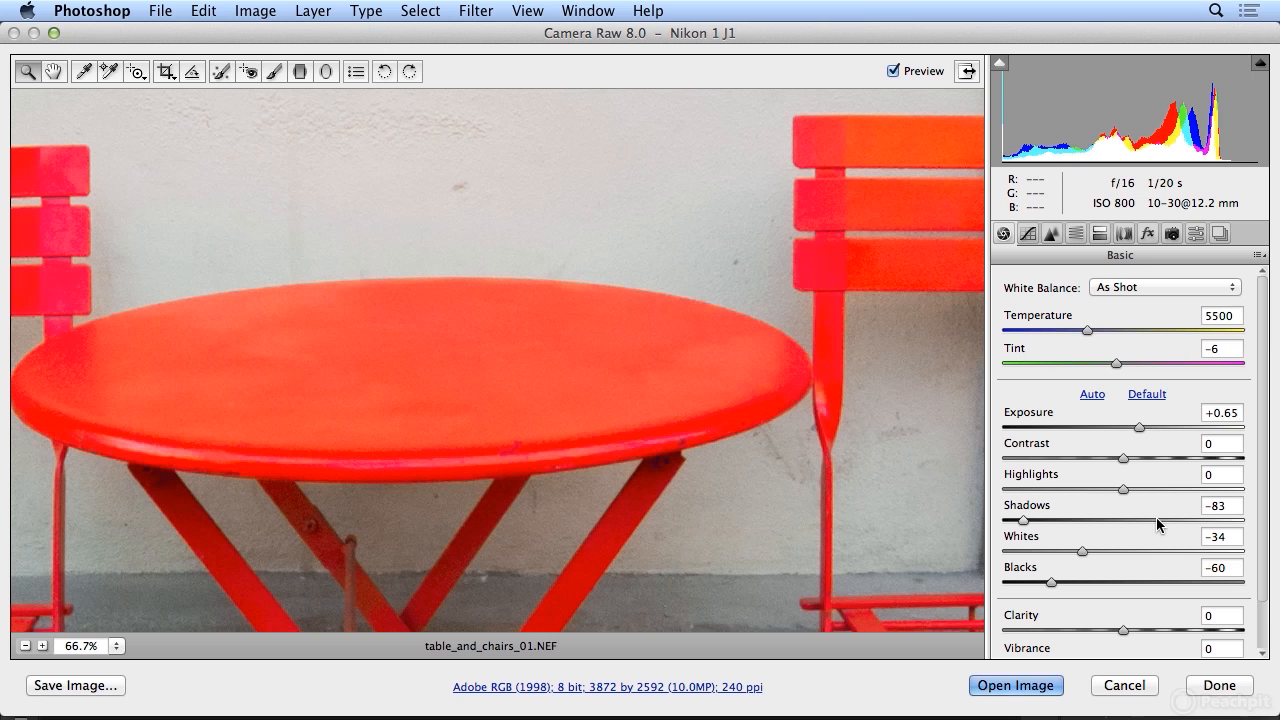
scroll(1157, 517, down, 1)
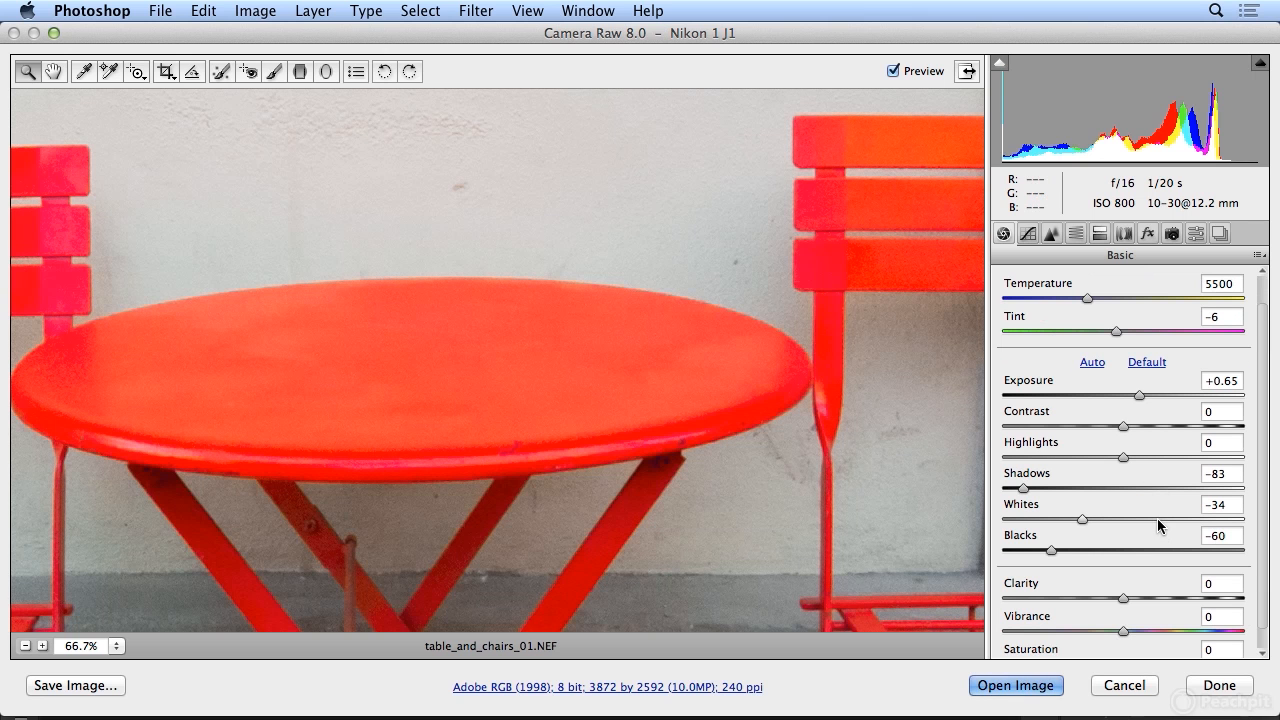
drag(1126, 600, 1149, 599)
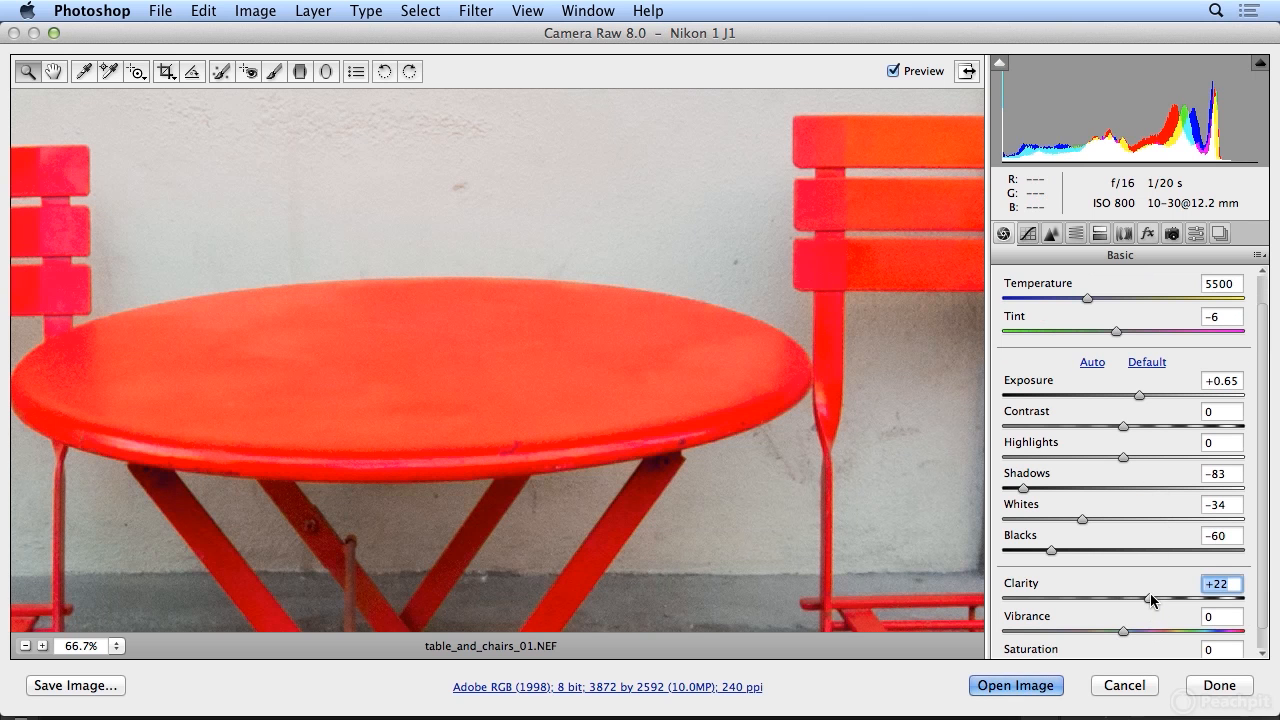
Reduce the noise with Luminance 40, Luminance Detail 69 and Luminance Contrast 80
click(1051, 237)
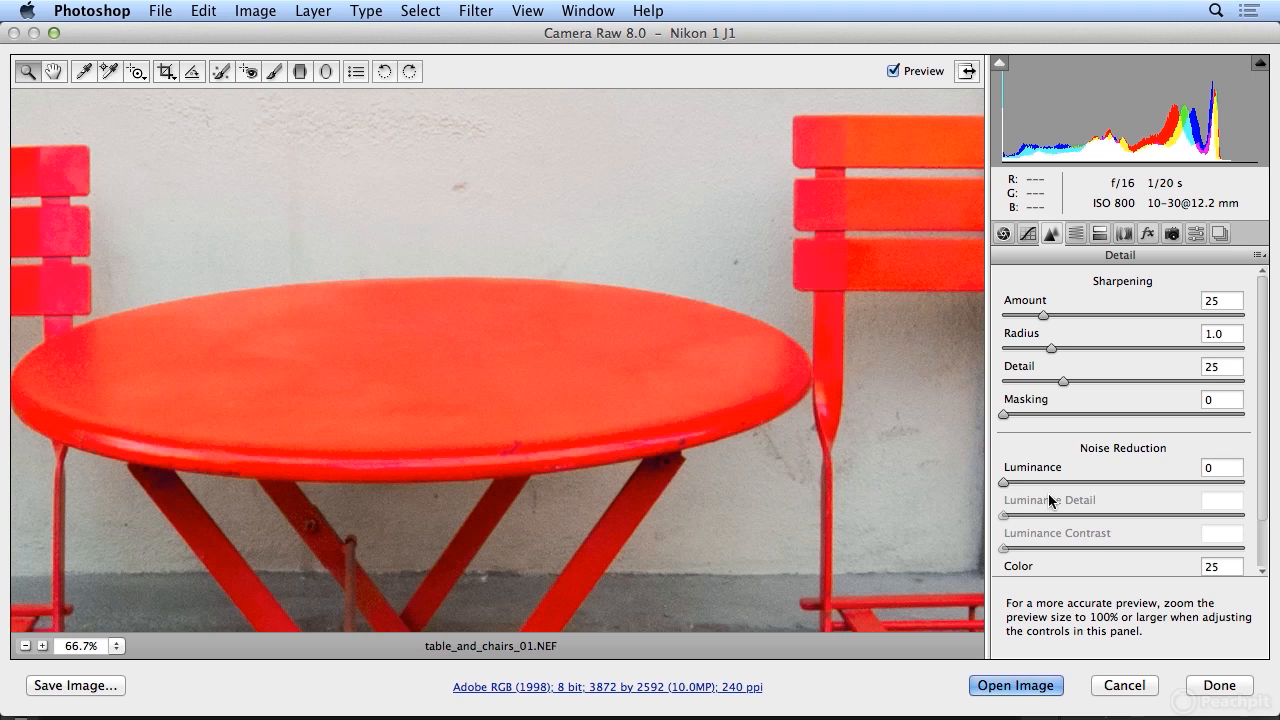
drag(1004, 486, 1172, 517)
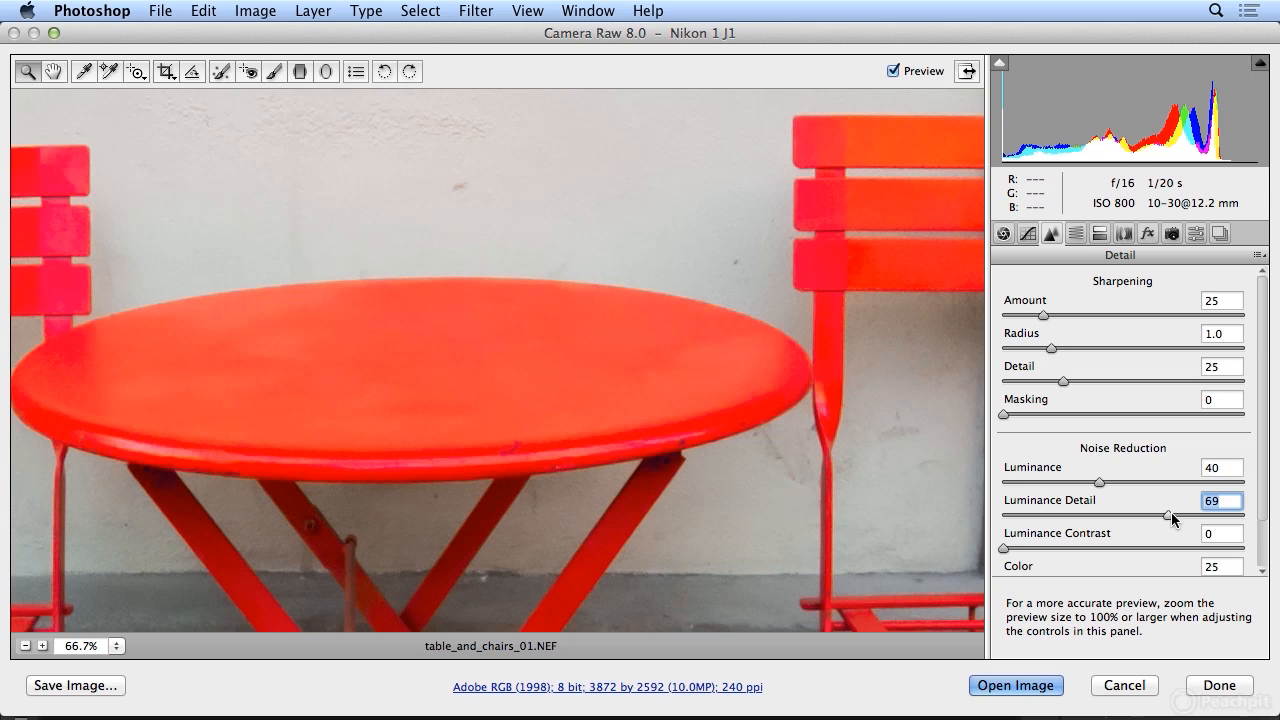
drag(1004, 548, 1195, 545)
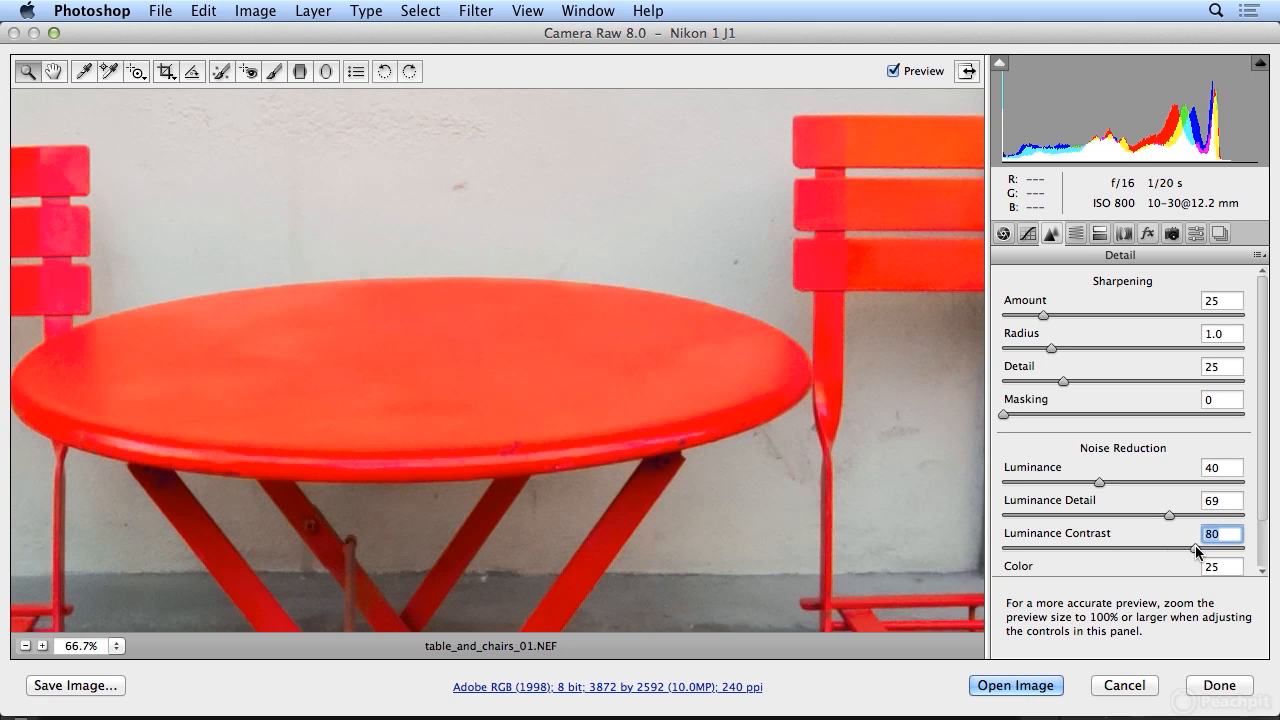
Compare the image with and without the noise reduction, then apply the Camera Raw settings and return to Bridge
click(893, 71)
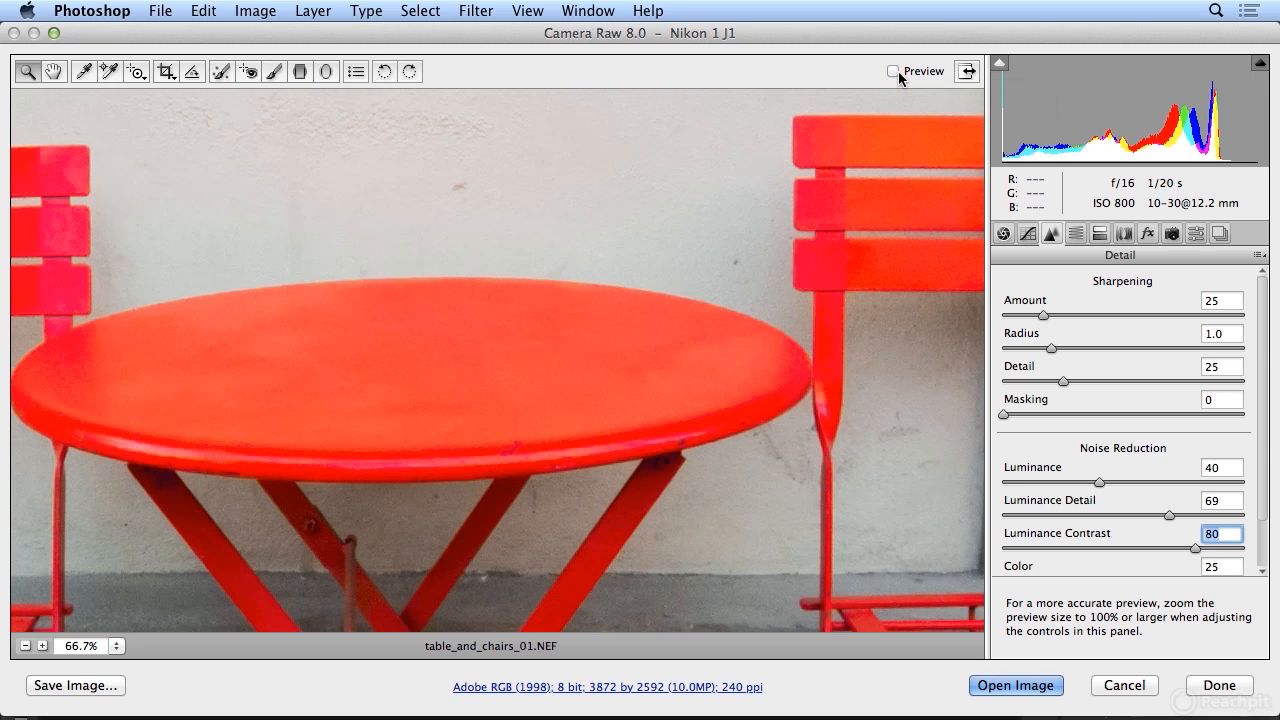
click(897, 71)
key(super+minus)
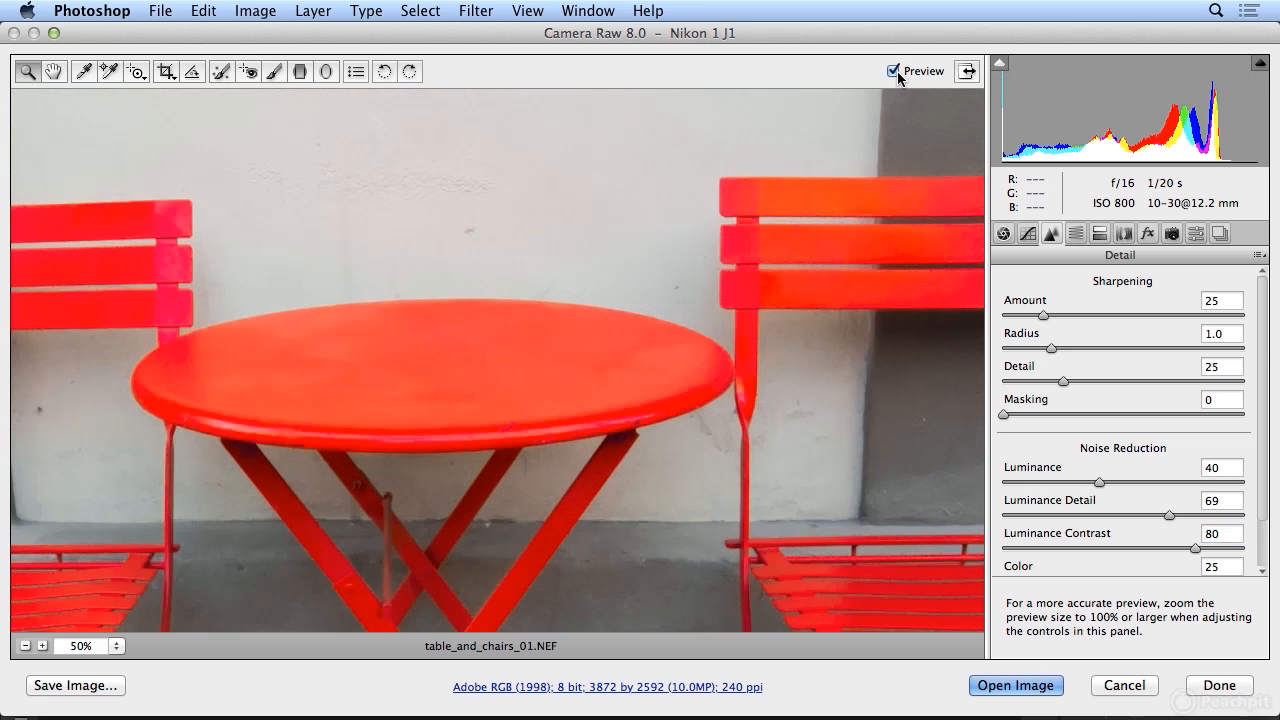
key(super+minus)
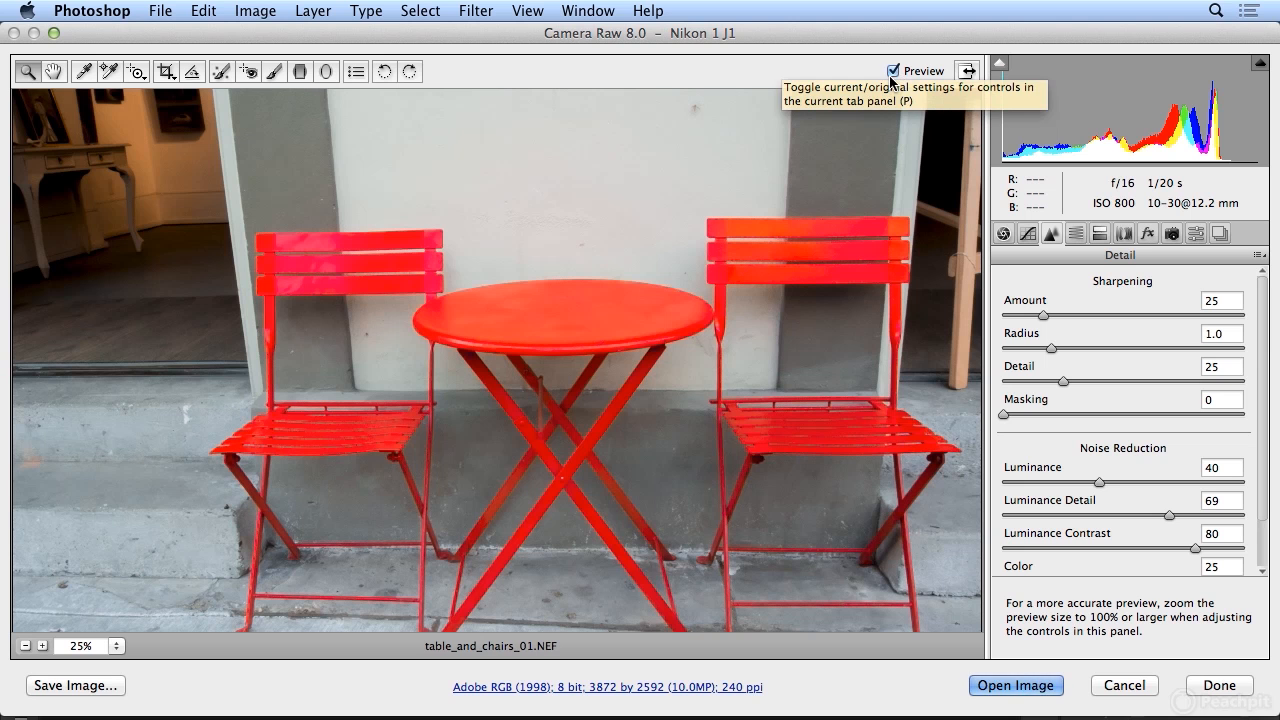
click(893, 71)
click(892, 73)
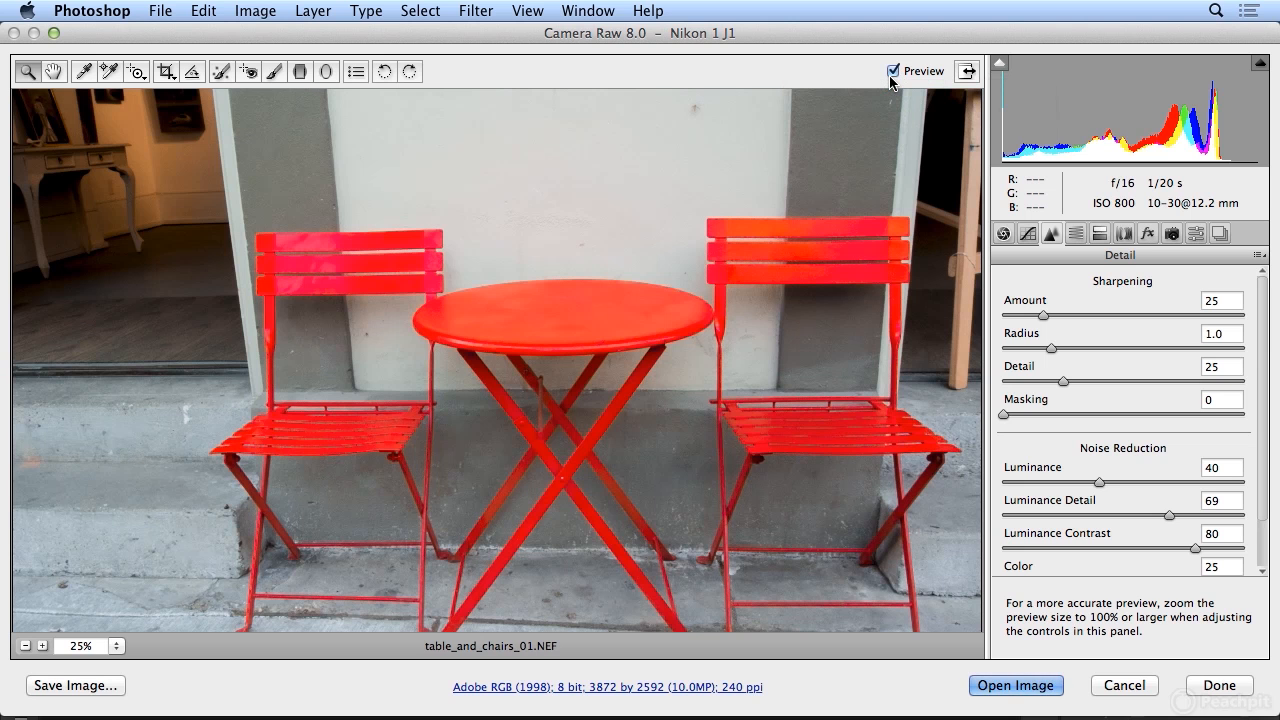
click(1205, 689)
key(super+Tab)
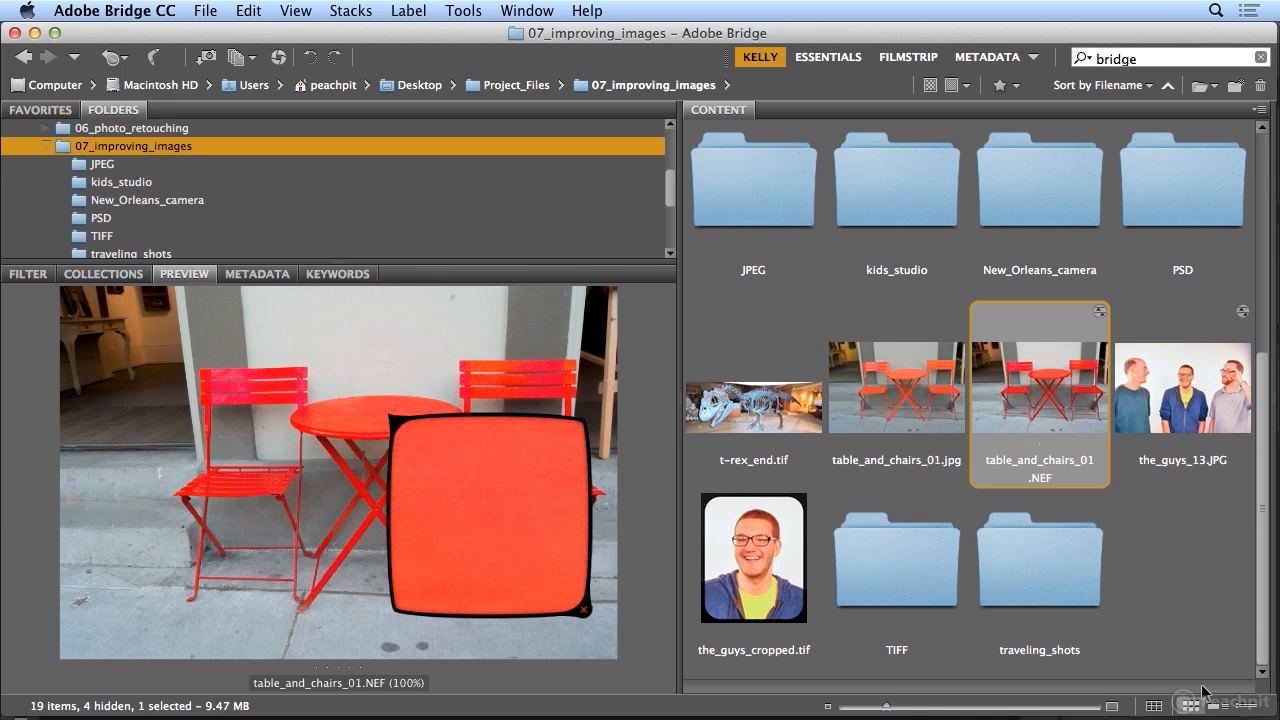
Dismiss the magnified detail and compare the full previews of table_and_chairs_01.jpg and table_and_chairs_01.NEF
click(889, 414)
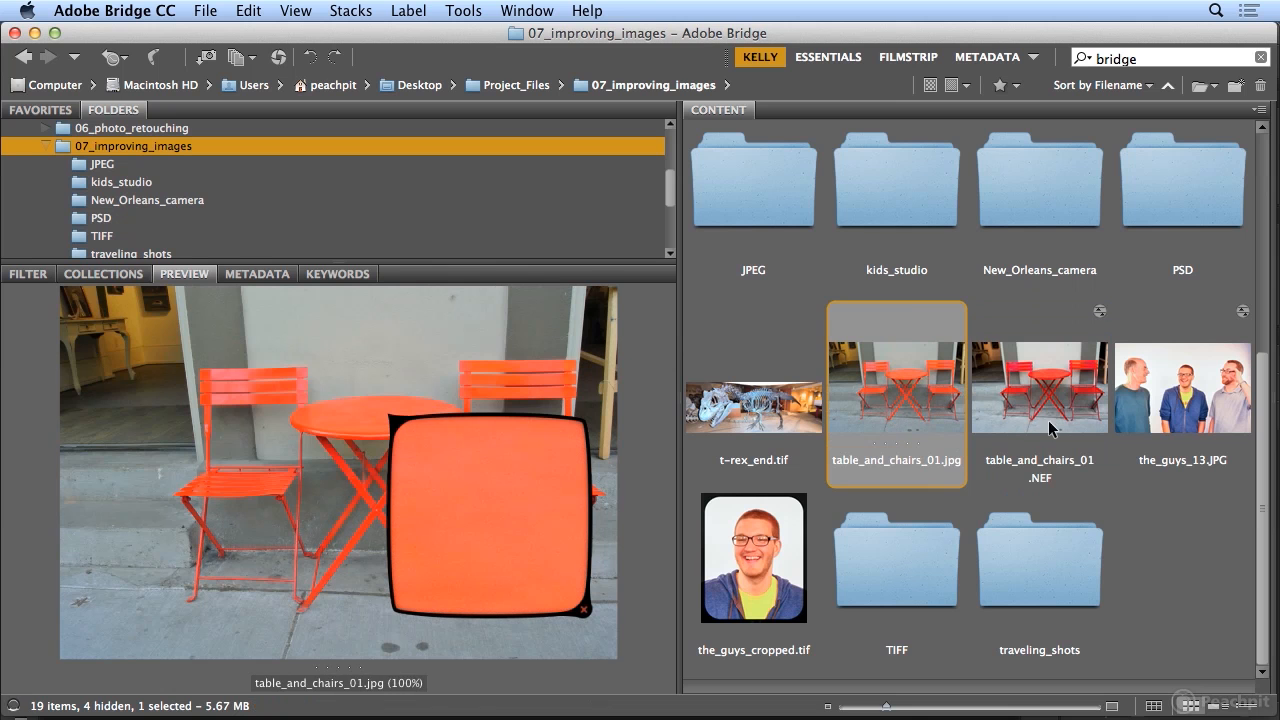
click(586, 612)
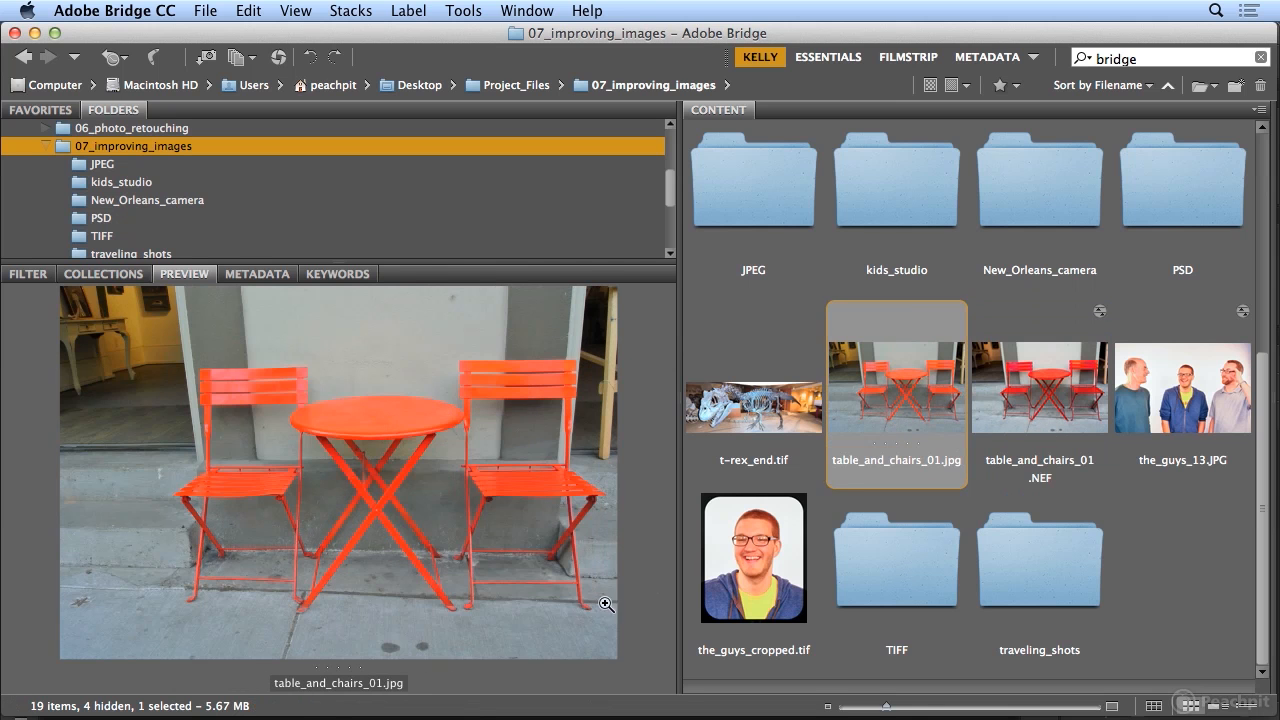
click(1024, 397)
click(893, 401)
click(1018, 400)
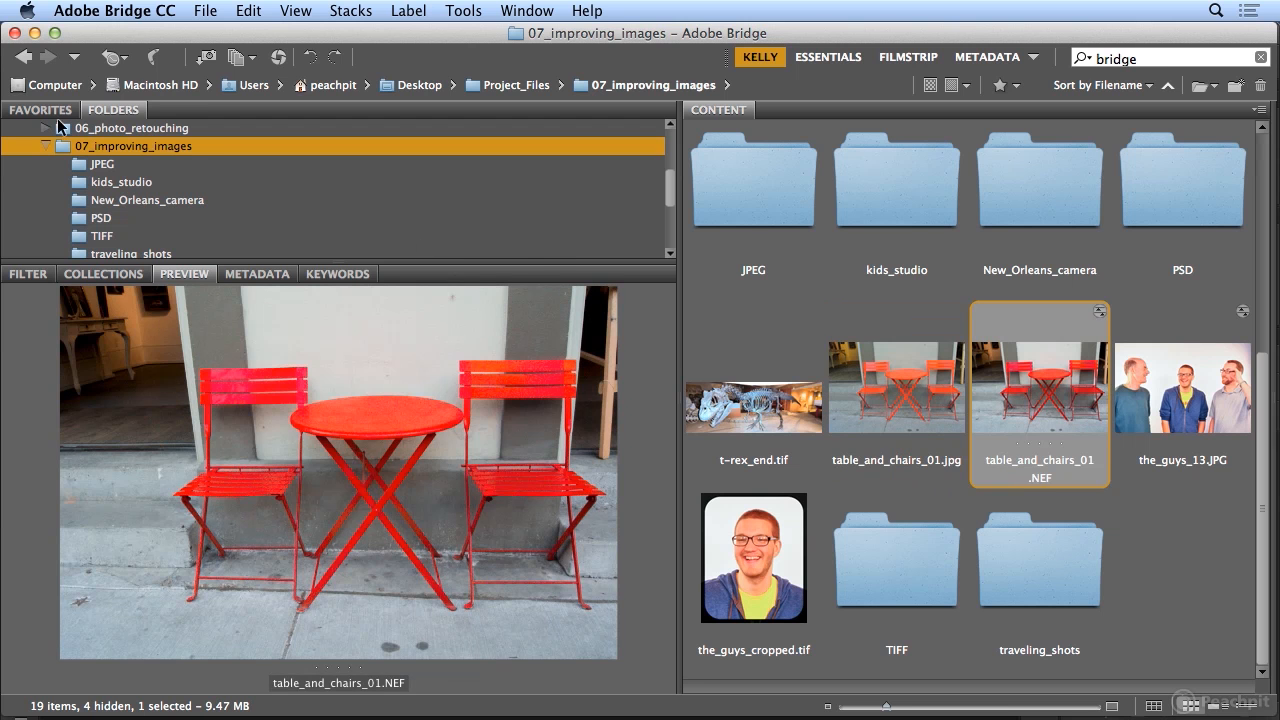
Collapse the folder tree to enlarge the preview and compare the table and chairs JPEG and NEF again
double_click(113, 110)
click(912, 391)
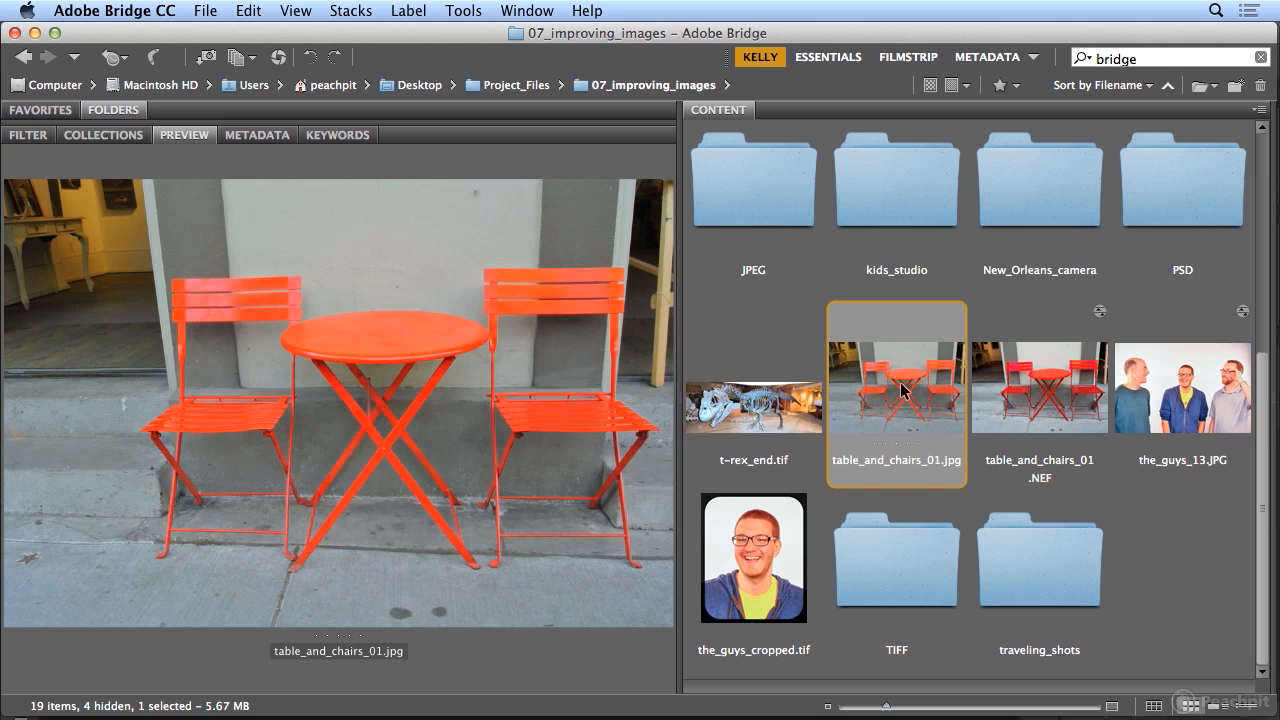
click(1043, 385)
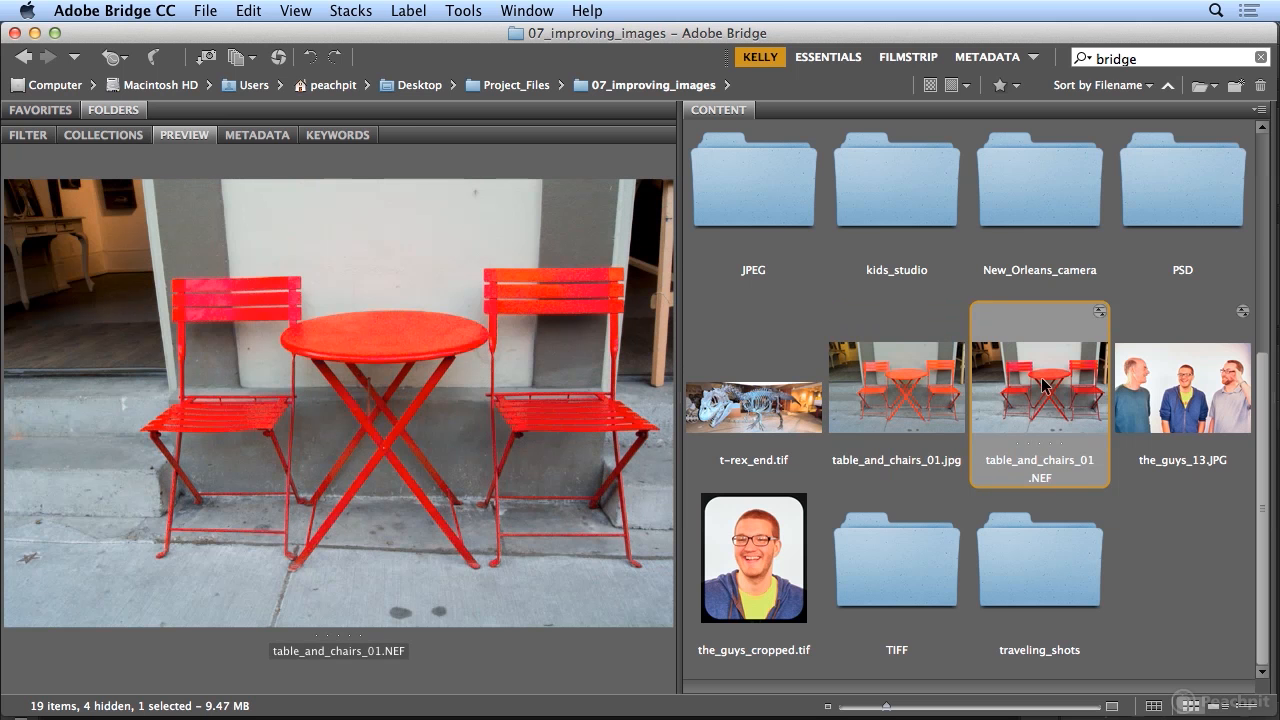
Compare the previews of door_01.jpg and door_01.NEF
scroll(1043, 385, up, 3)
click(1150, 237)
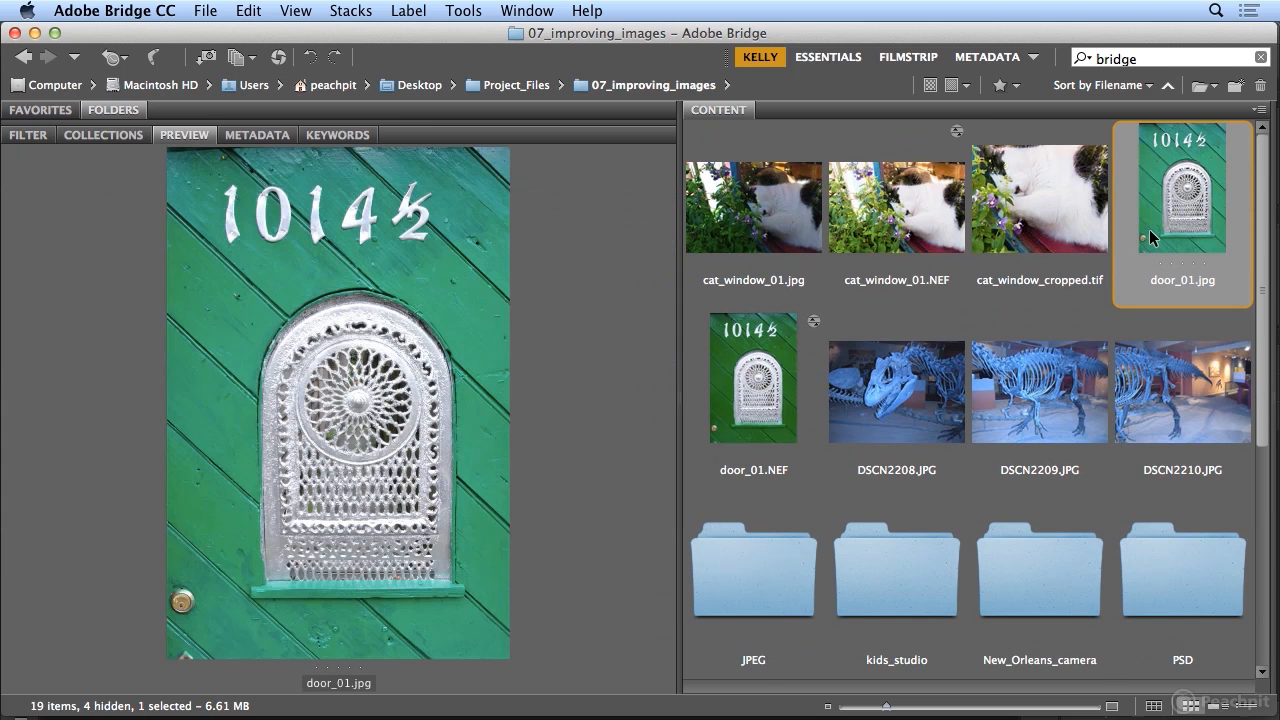
click(736, 378)
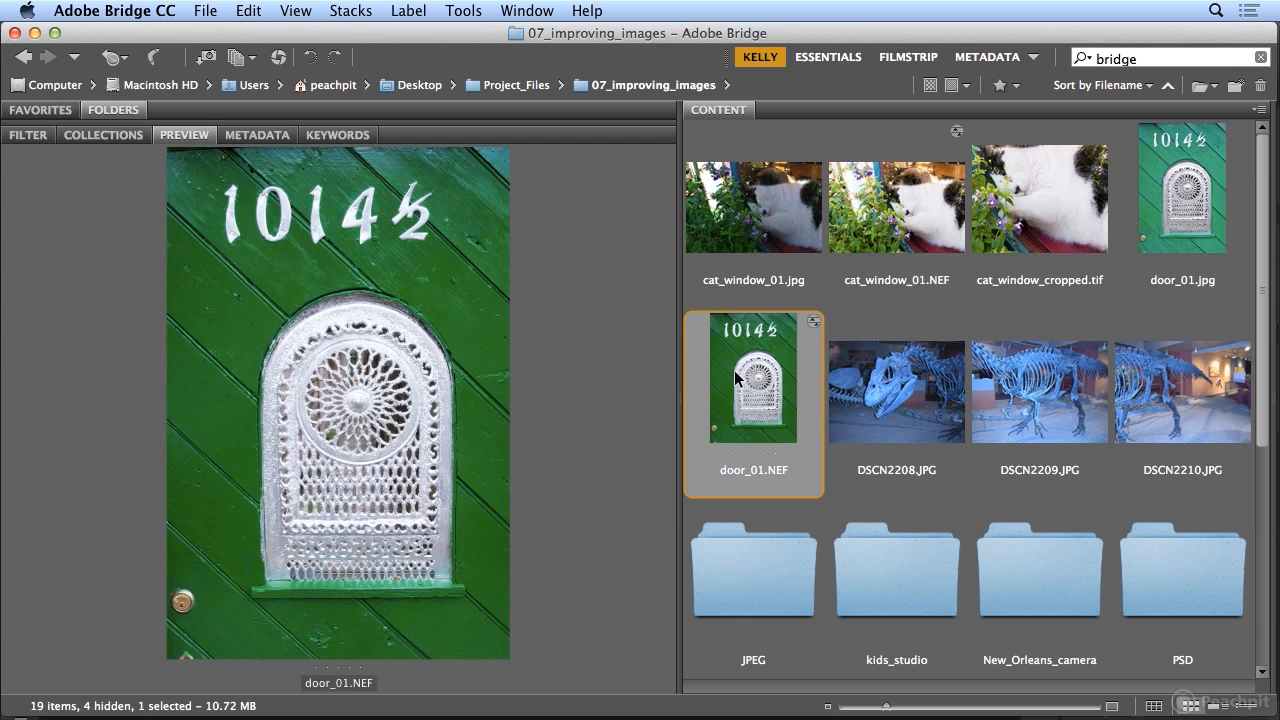